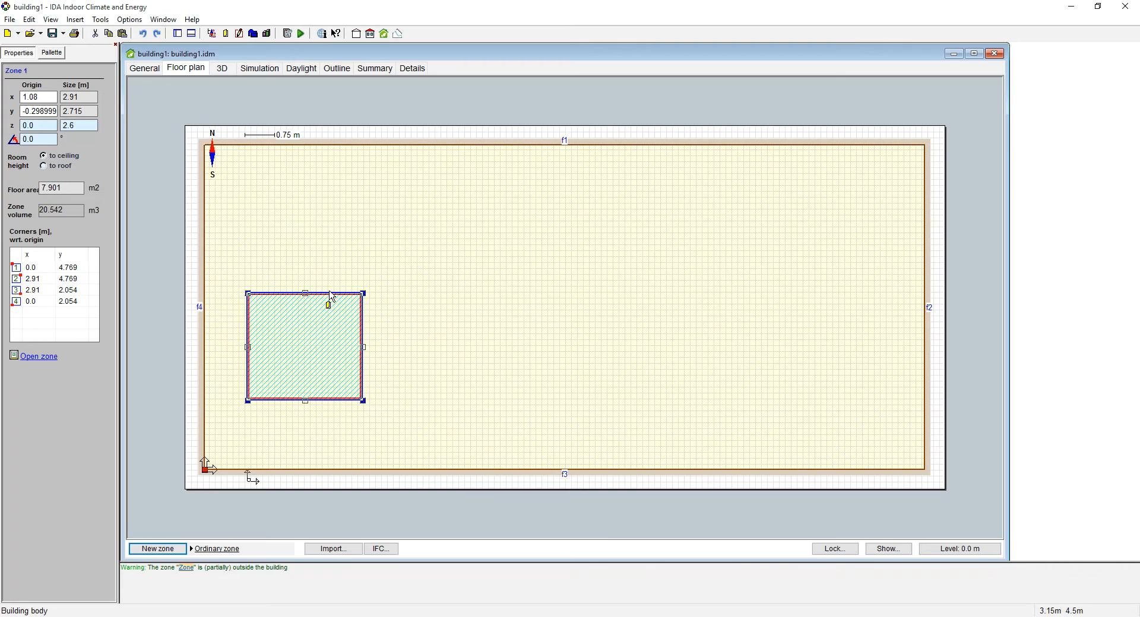
# Move Zone 1 close to the building's southwest corner and set the x coordinate of its corner 3 to 2 m.
pyautogui.moveTo(339, 300); pyautogui.dragTo(404, 340)
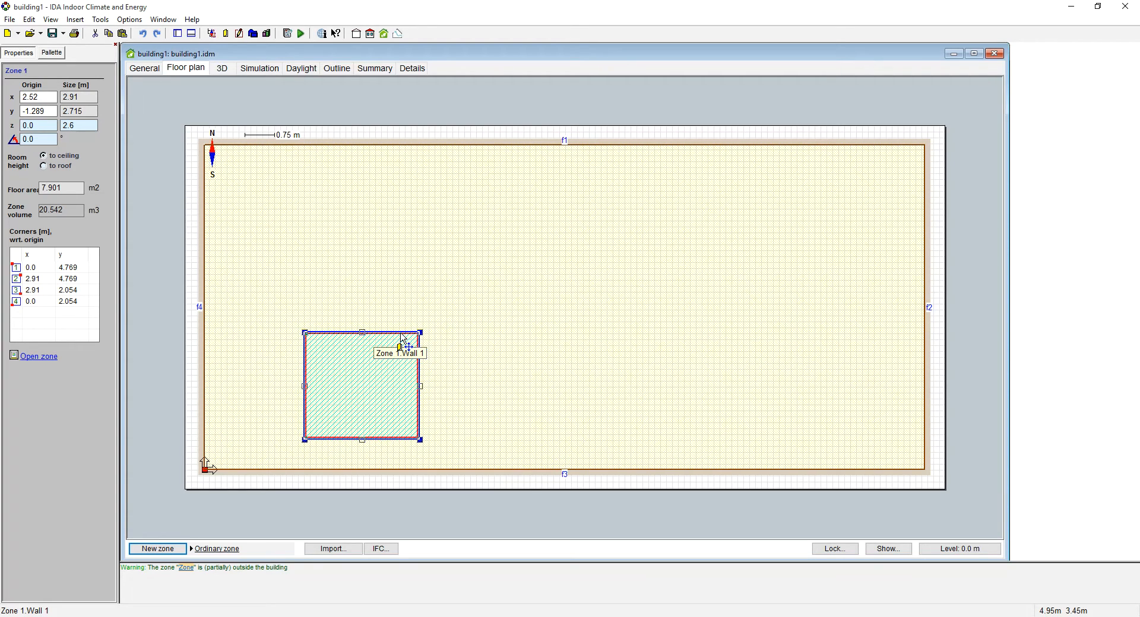
pyautogui.moveTo(404, 340); pyautogui.dragTo(315, 355)
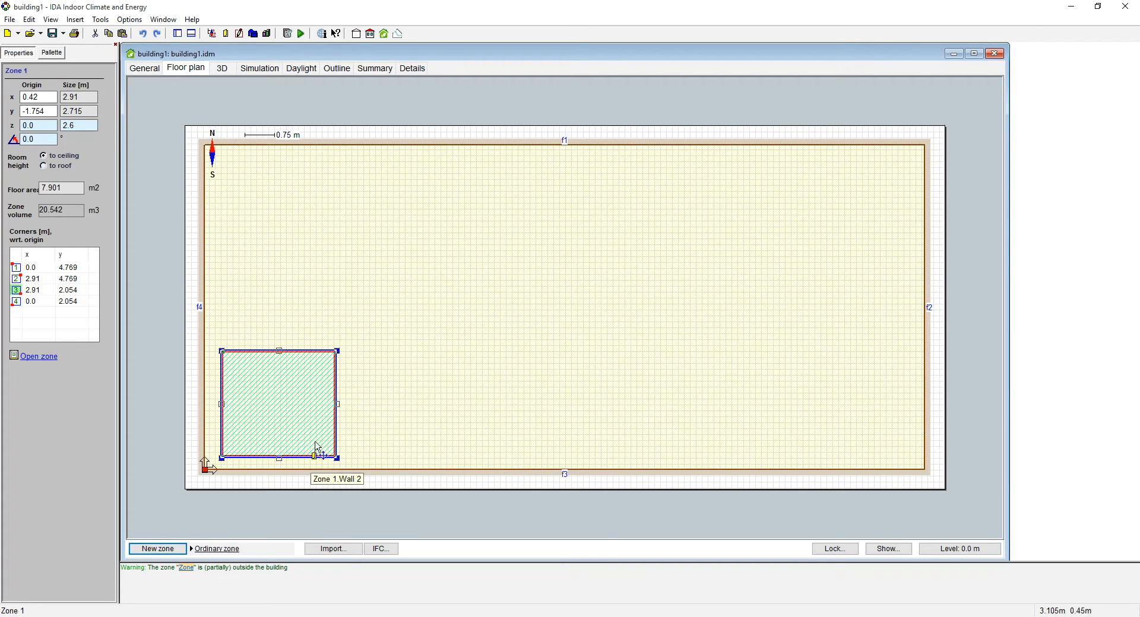
pyautogui.click(48, 295)
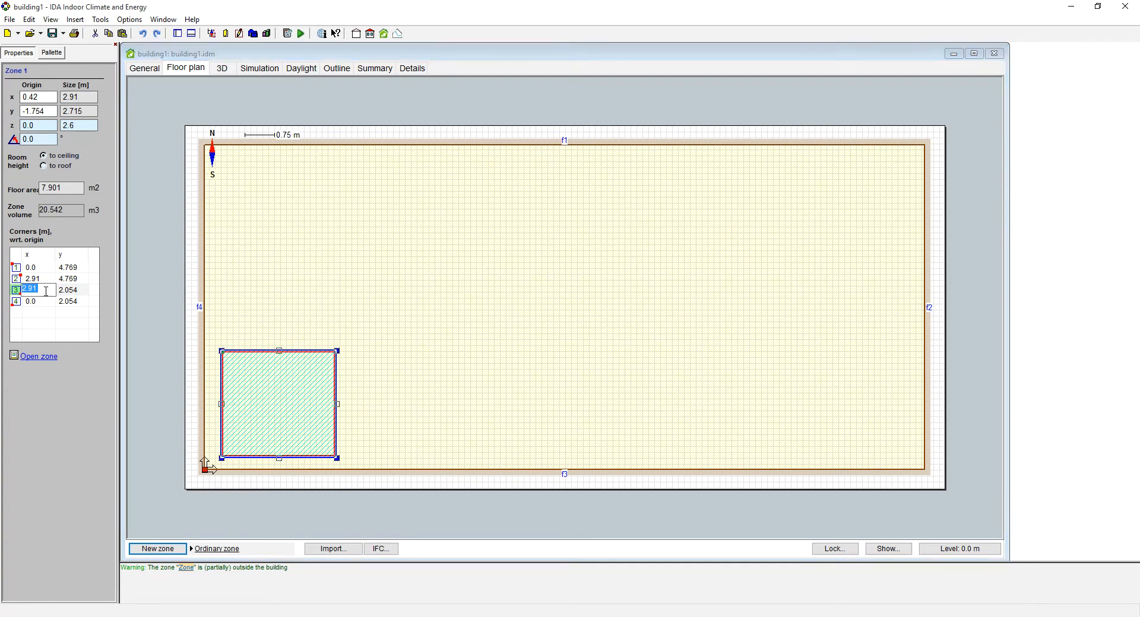
pyautogui.write('2')
pyautogui.press('Return')
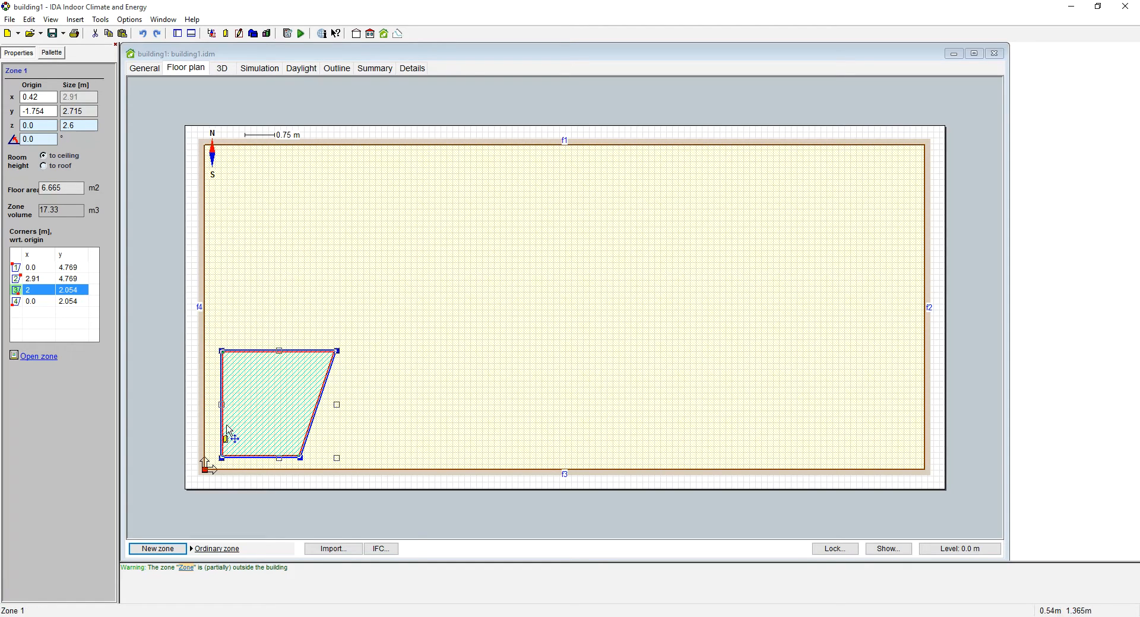
# Set the y coordinate of Zone 1's corner 1 to 5.054 m to make the west wall 3 m long.
pyautogui.click(222, 352)
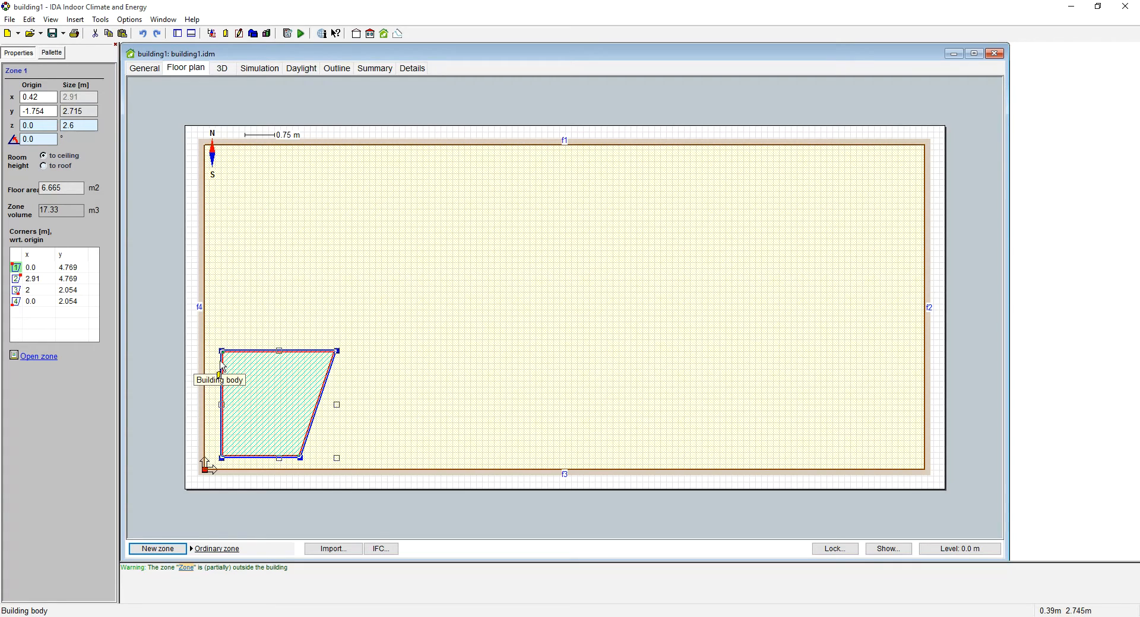
pyautogui.click(75, 271)
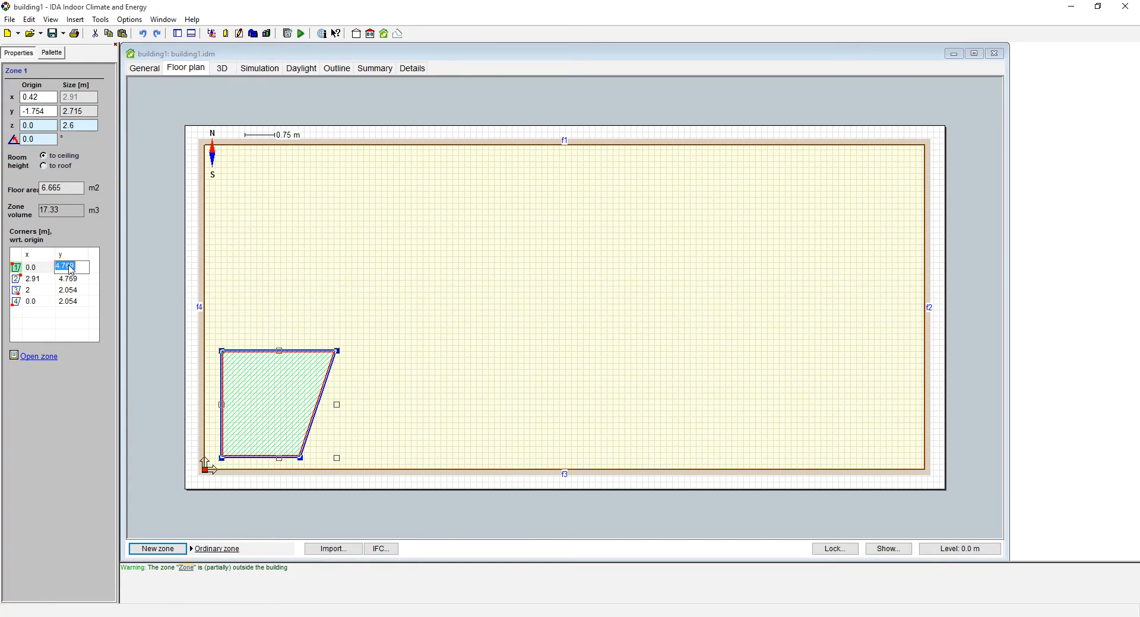
pyautogui.click(223, 464)
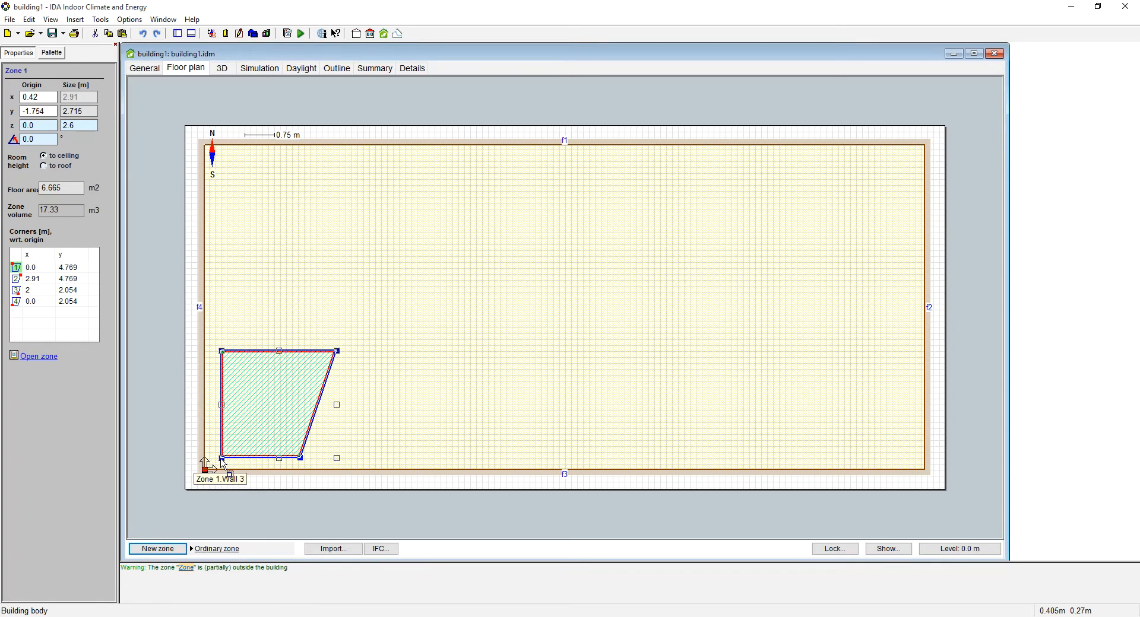
pyautogui.click(223, 456)
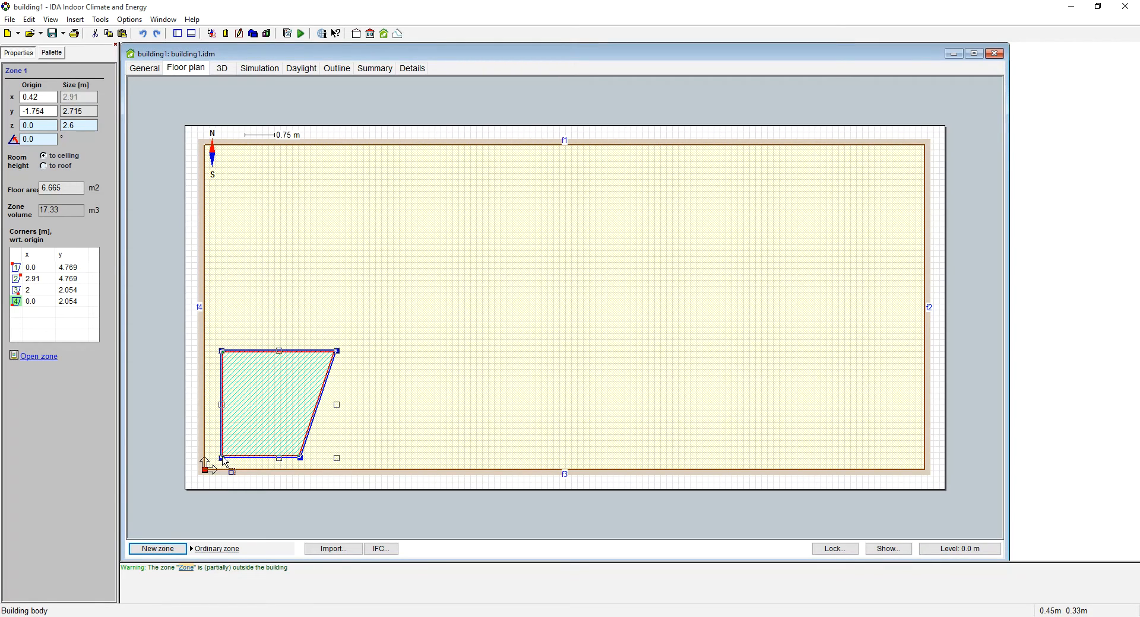
pyautogui.click(225, 356)
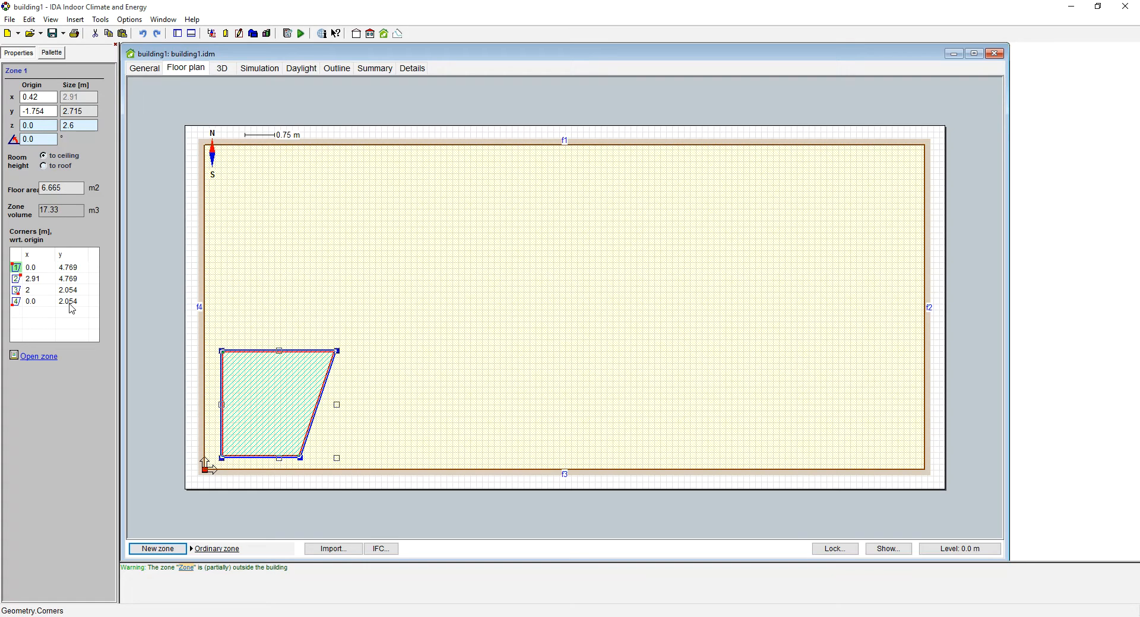
pyautogui.doubleClick(75, 267)
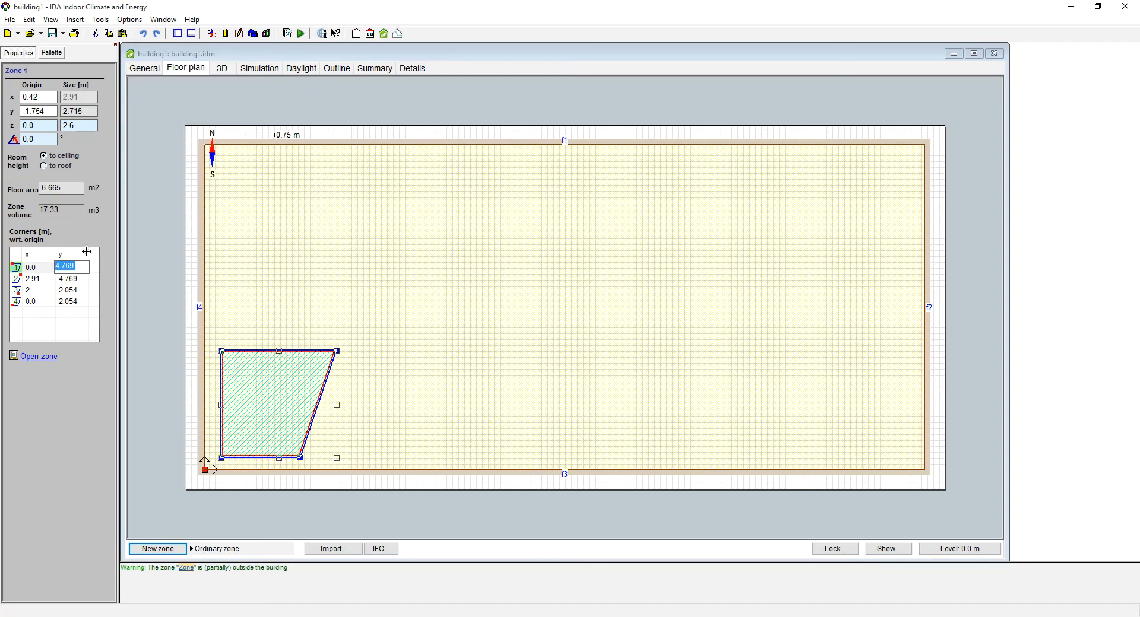
pyautogui.write('5,054')
pyautogui.press('Return')
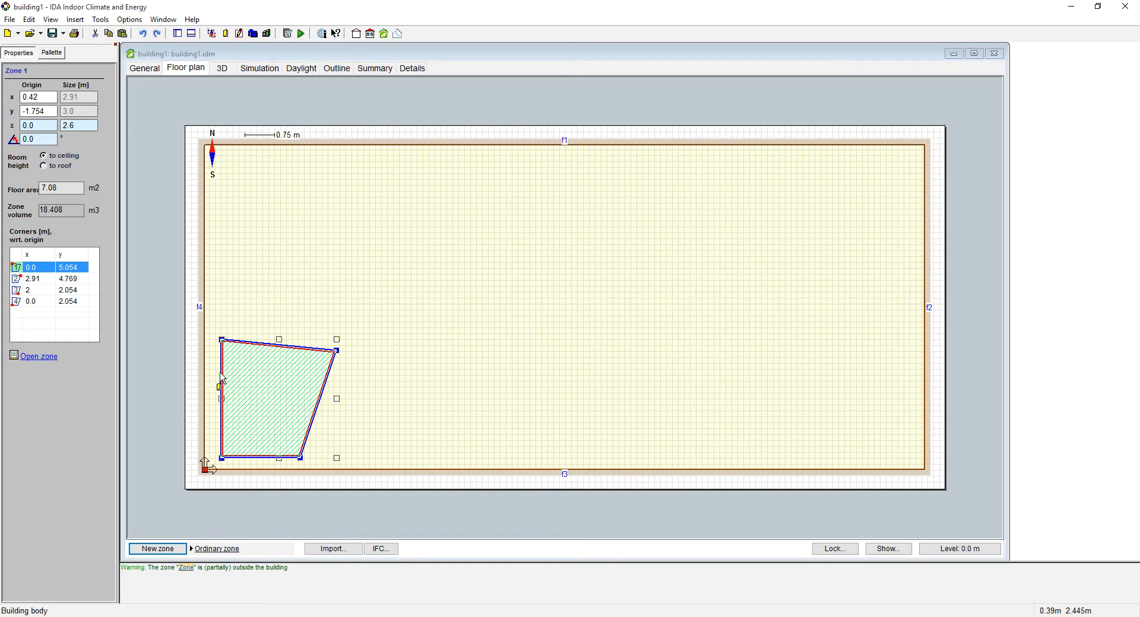
# Set corner 2 of Zone 1 to x 2 and y 5.054, making the zone a 2 by 3 m rectangle.
pyautogui.click(264, 465)
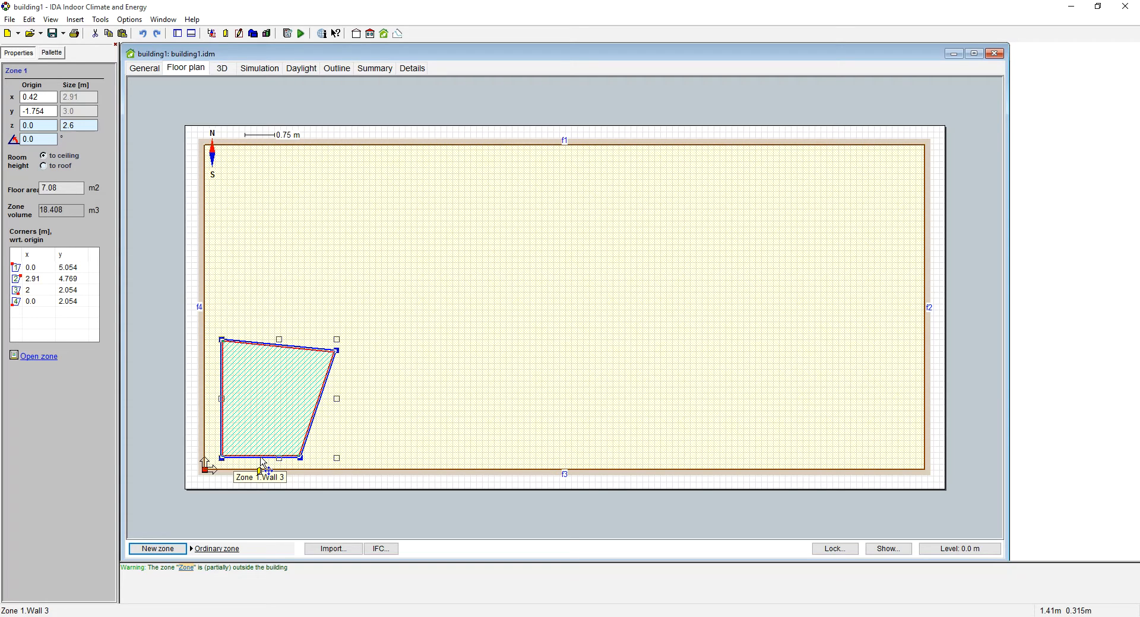
pyautogui.click(340, 356)
pyautogui.click(319, 371)
pyautogui.click(338, 354)
pyautogui.click(339, 354)
pyautogui.click(339, 354)
pyautogui.click(339, 354)
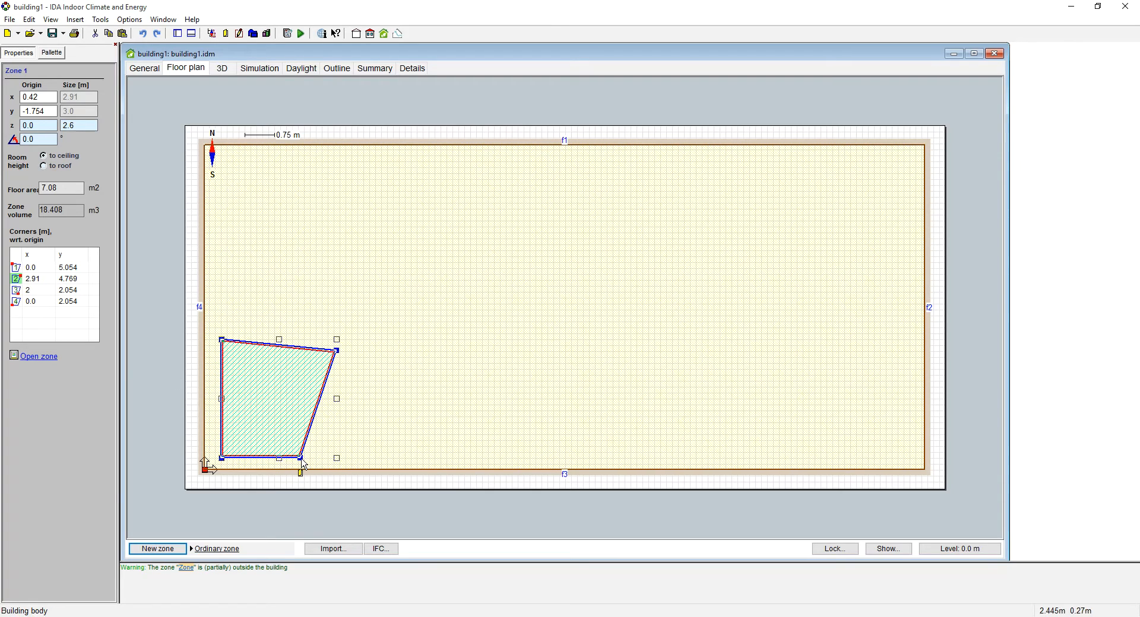
pyautogui.click(42, 278)
pyautogui.write('2')
pyautogui.press('Tab')
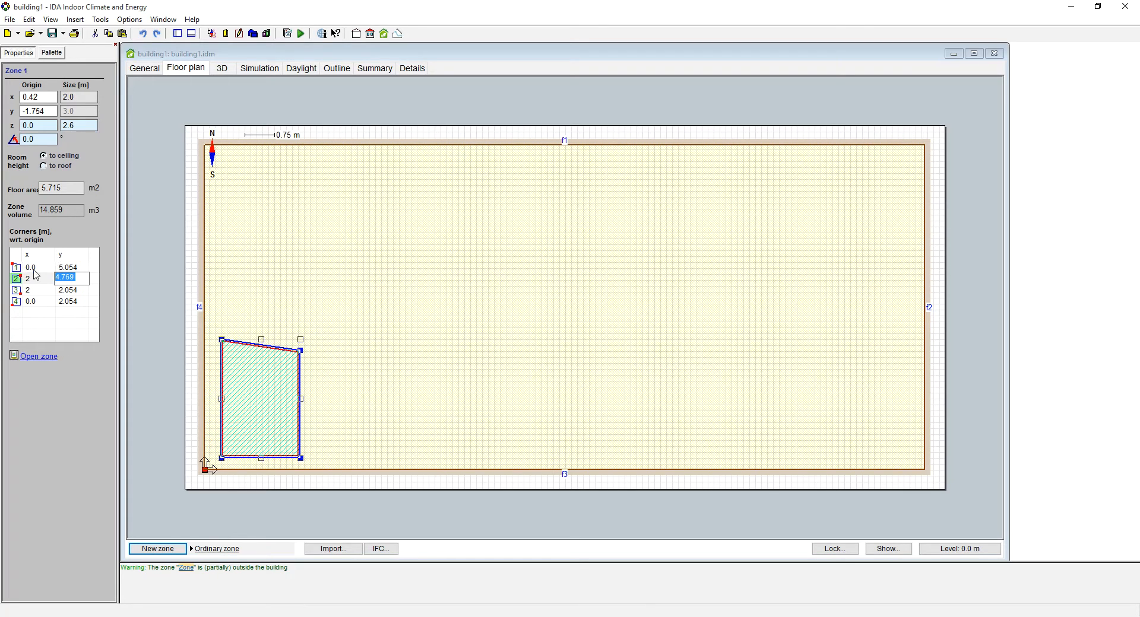
pyautogui.write('5.054')
pyautogui.press('Return')
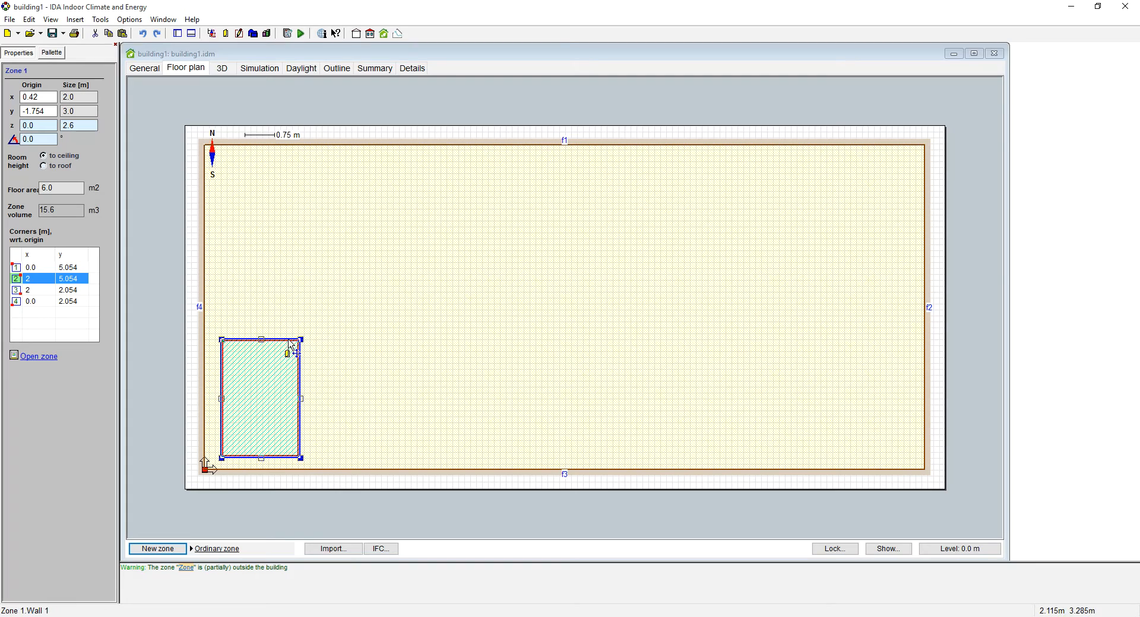
# Reposition Zone 1 near the middle of the building's west side, with its origin at about x 0.68, y 0.51.
pyautogui.moveTo(295, 349)
pyautogui.mouseDown()
pyautogui.moveTo(401, 279)
pyautogui.moveTo(321, 193)
pyautogui.moveTo(291, 180)
pyautogui.moveTo(290, 346)
pyautogui.moveTo(280, 359)
pyautogui.mouseUp()
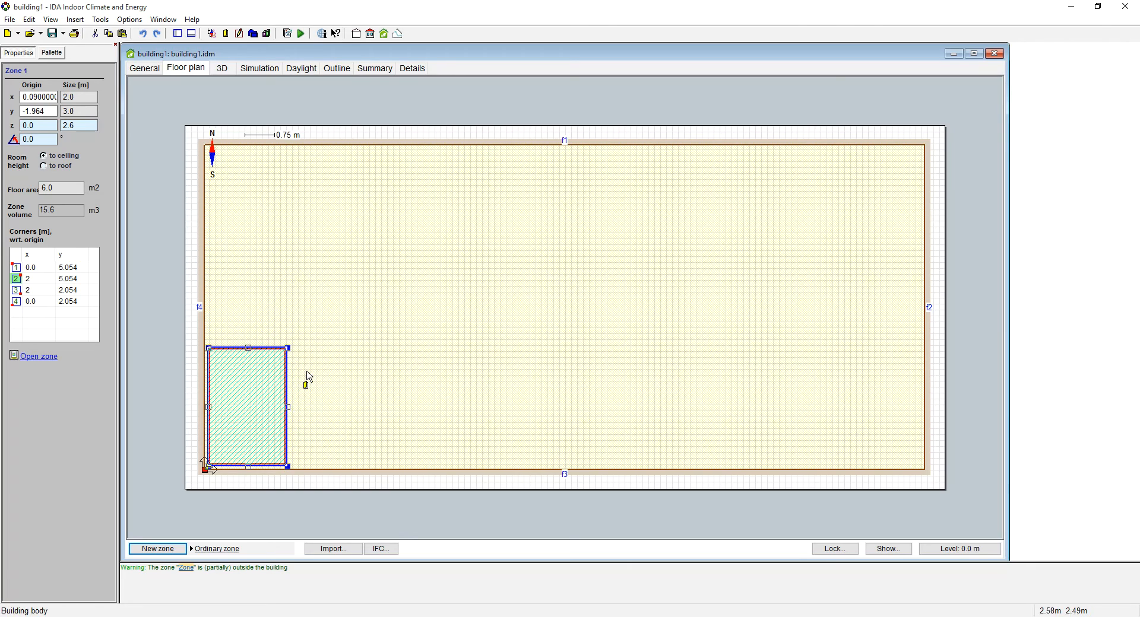
pyautogui.hotkey('ctrl', 'z')
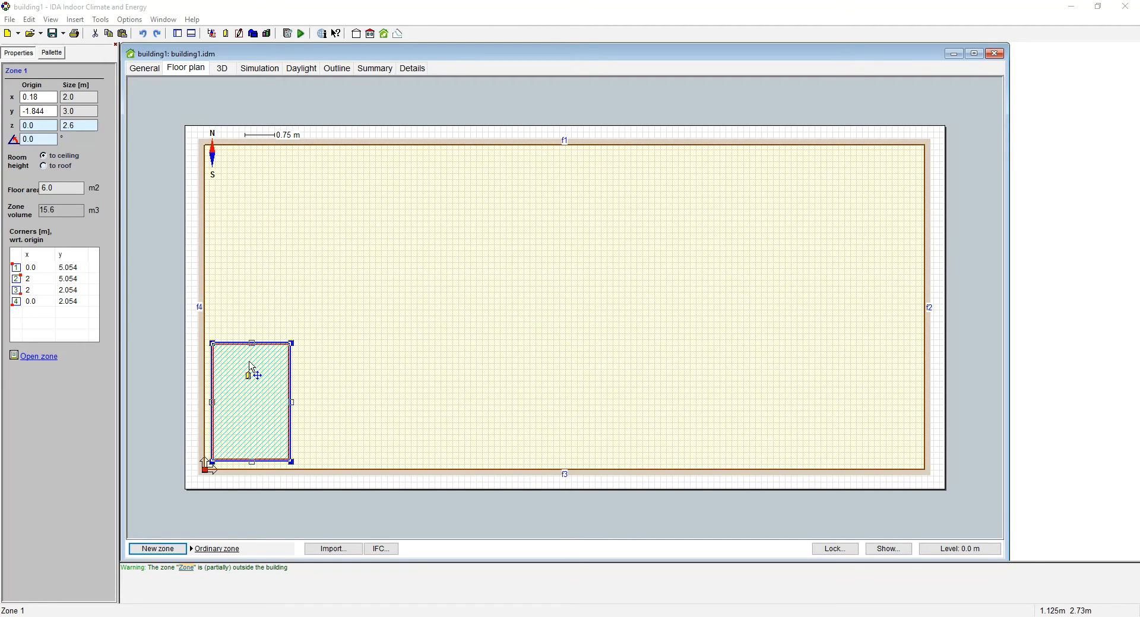
pyautogui.moveTo(251, 366)
pyautogui.mouseDown()
pyautogui.moveTo(272, 320)
pyautogui.moveTo(273, 270)
pyautogui.moveTo(270, 280)
pyautogui.moveTo(321, 234)
pyautogui.moveTo(407, 259)
pyautogui.moveTo(363, 305)
pyautogui.moveTo(288, 328)
pyautogui.moveTo(266, 351)
pyautogui.mouseUp()
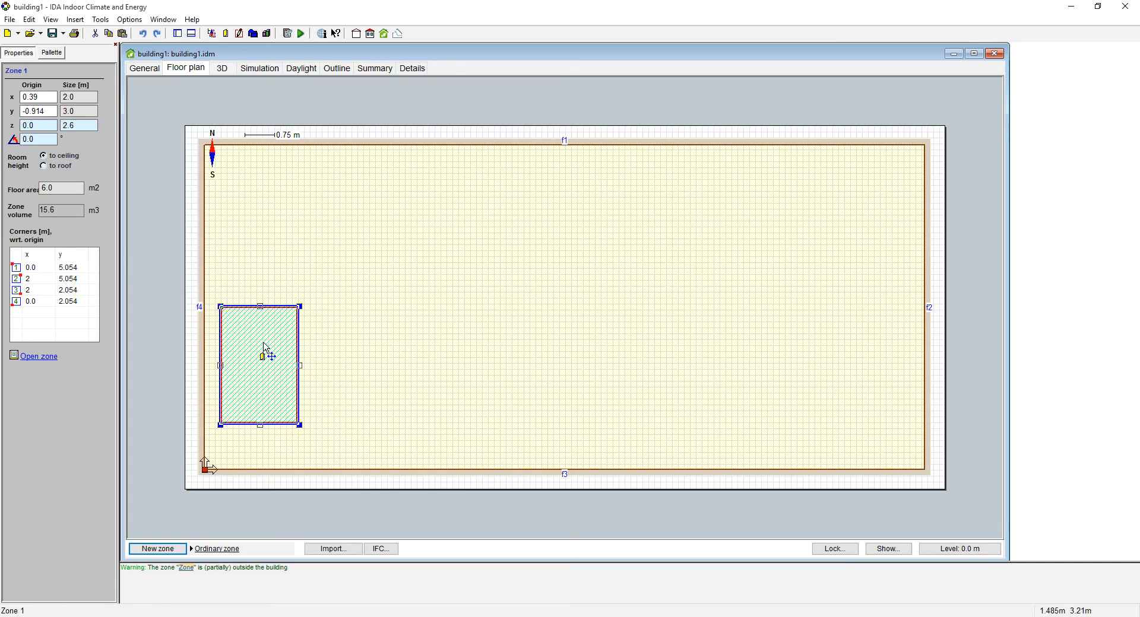
pyautogui.moveTo(265, 348)
pyautogui.mouseDown()
pyautogui.moveTo(250, 299)
pyautogui.moveTo(288, 236)
pyautogui.mouseUp()
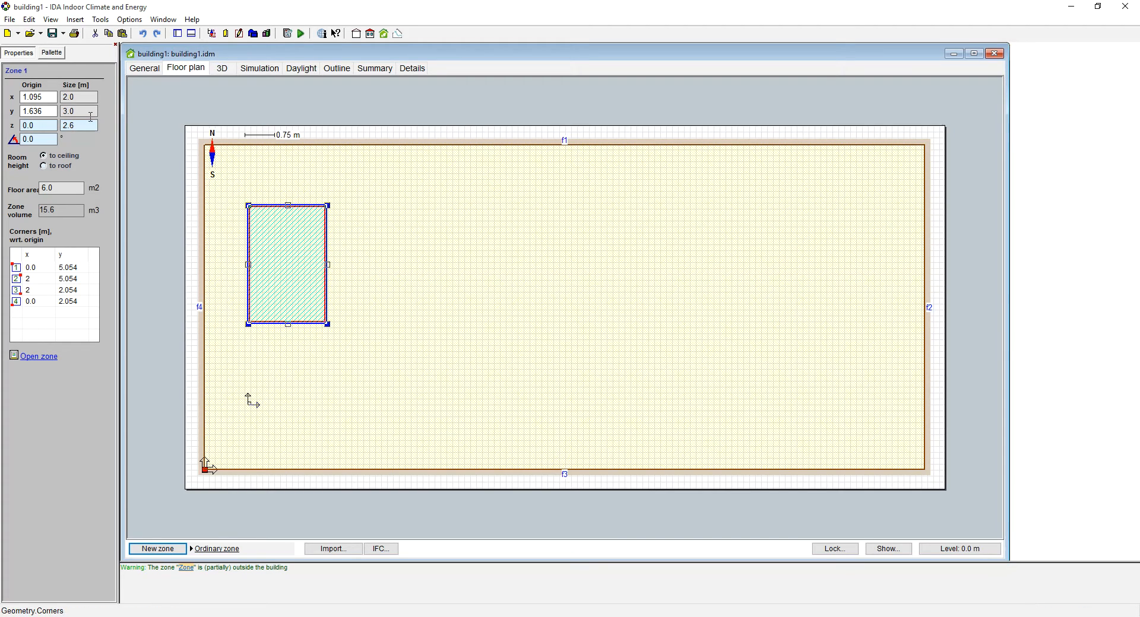
pyautogui.moveTo(295, 221); pyautogui.dragTo(283, 267)
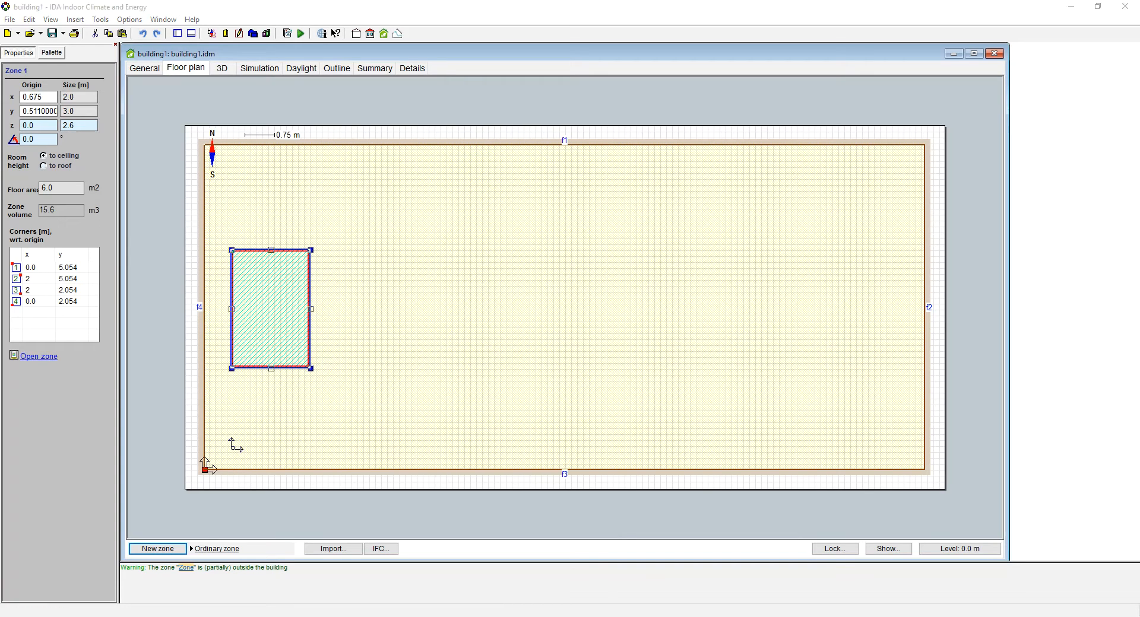
# Copy Zone 1 from the floor plan.
pyautogui.rightClick(309, 260)
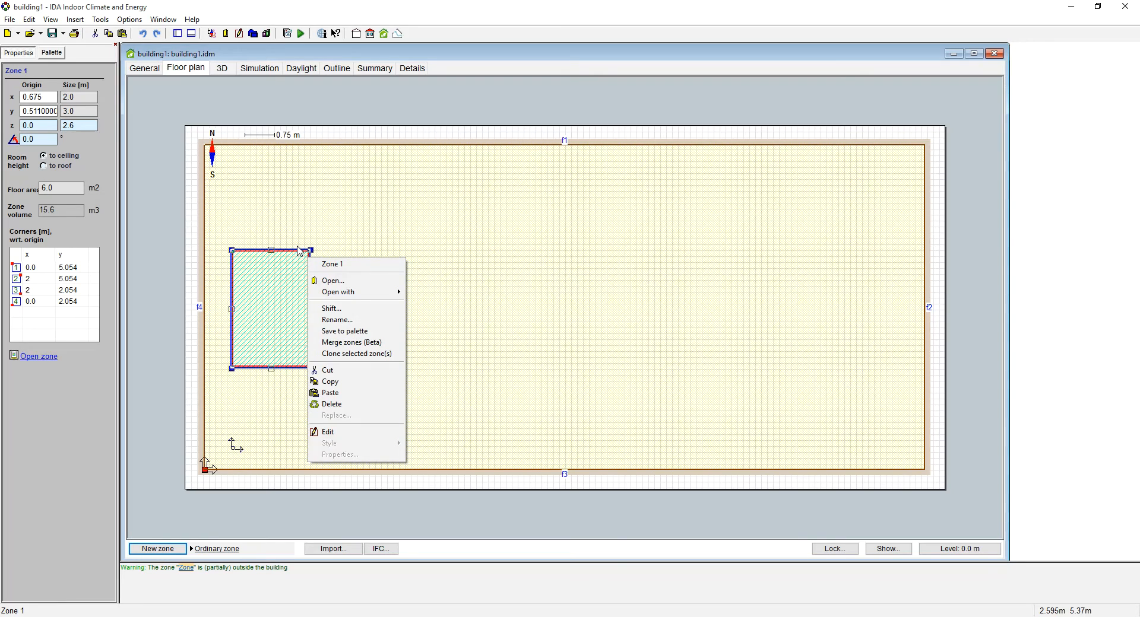
pyautogui.click(297, 252)
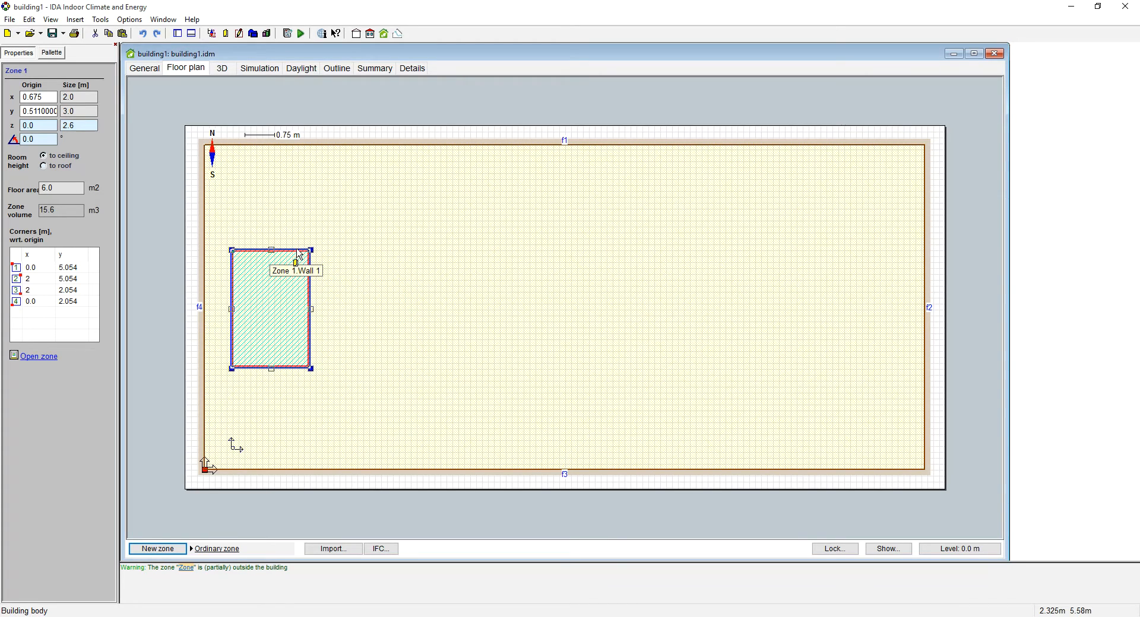
pyautogui.rightClick(298, 250)
pyautogui.click(289, 250)
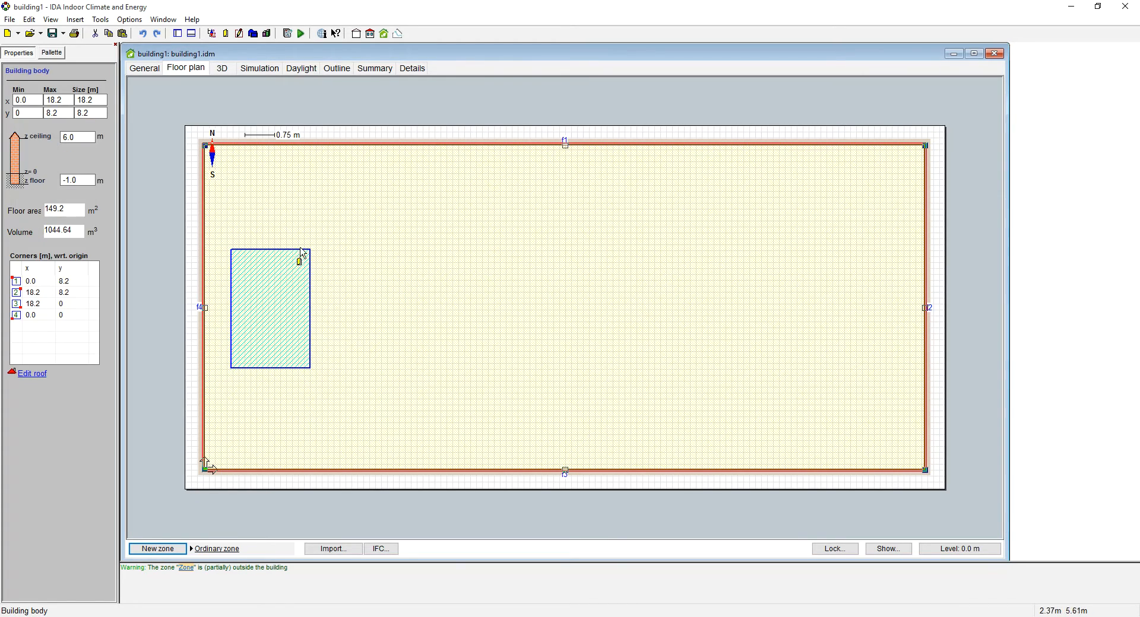
pyautogui.click(313, 260)
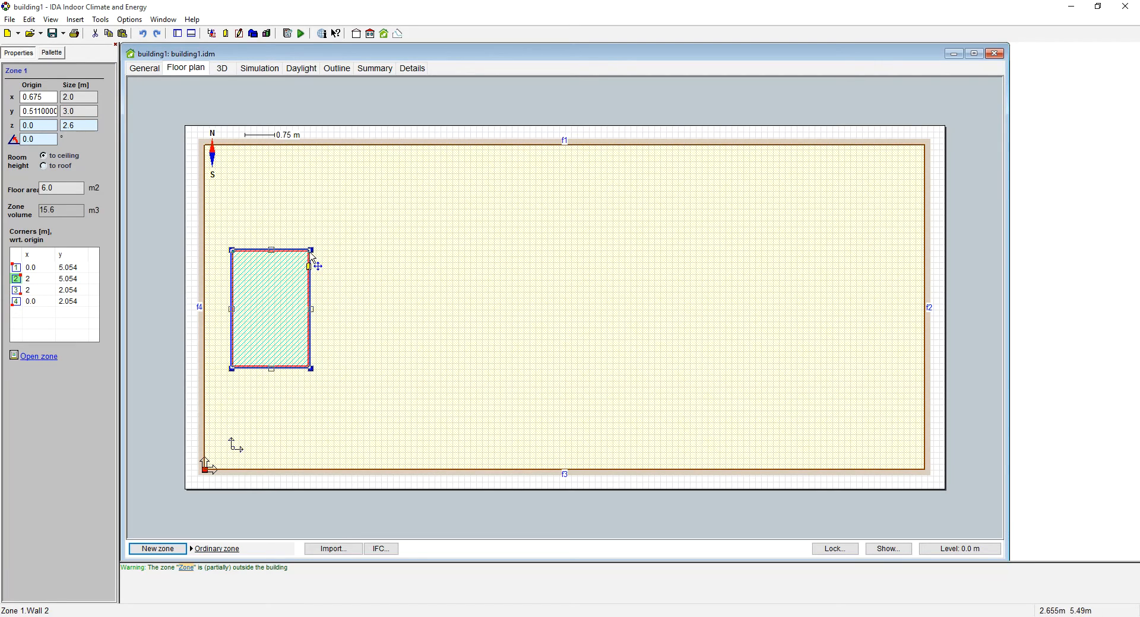
pyautogui.rightClick(311, 260)
pyautogui.click(311, 262)
pyautogui.click(313, 259)
pyautogui.rightClick(311, 255)
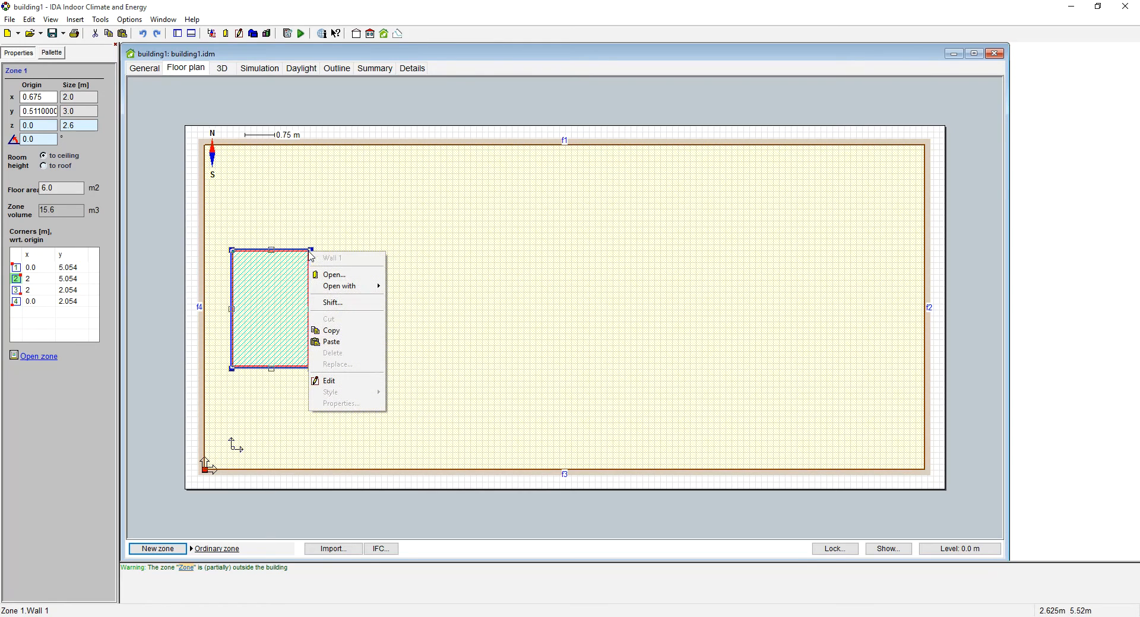
pyautogui.click(355, 336)
# Paste the copied zone east of Zone 1 and shift it to an origin of about x 4.26, y 0.65.
pyautogui.click(410, 257)
pyautogui.rightClick(413, 250)
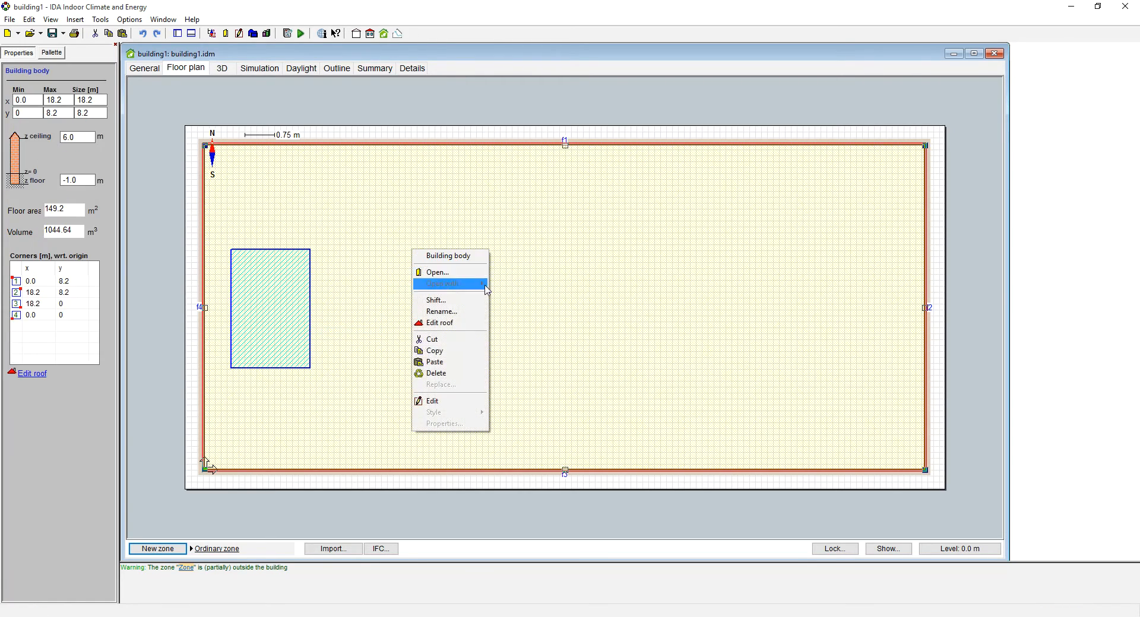
pyautogui.click(435, 362)
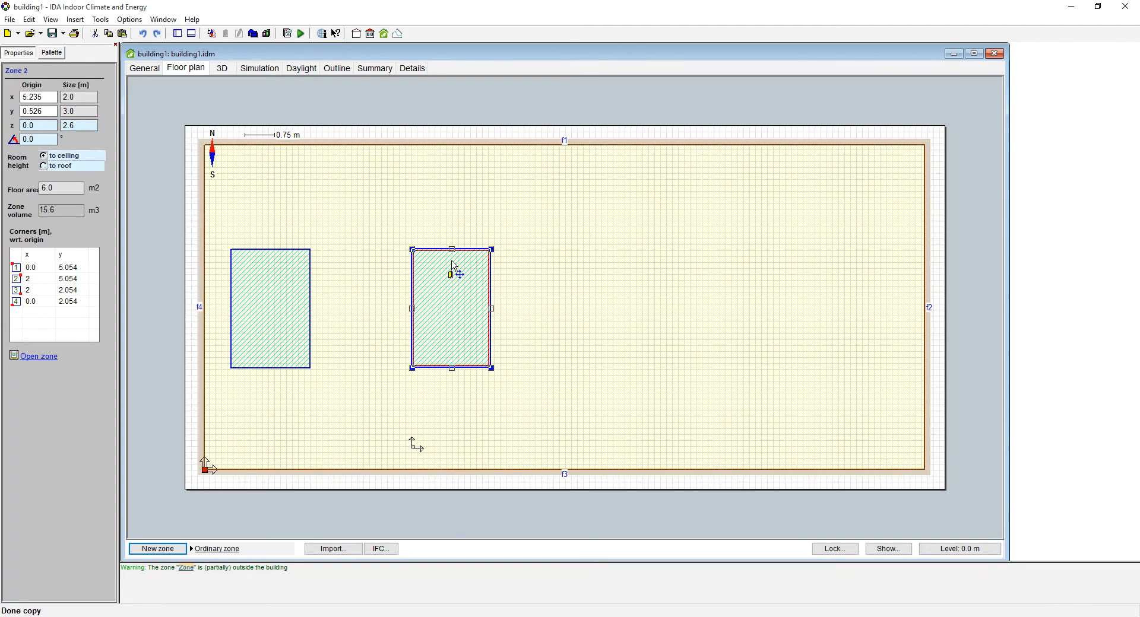
pyautogui.moveTo(474, 257); pyautogui.dragTo(432, 247)
# Place Zone 1 in the building's southwest corner and Zone 2 in its northwest corner.
pyautogui.click(290, 281)
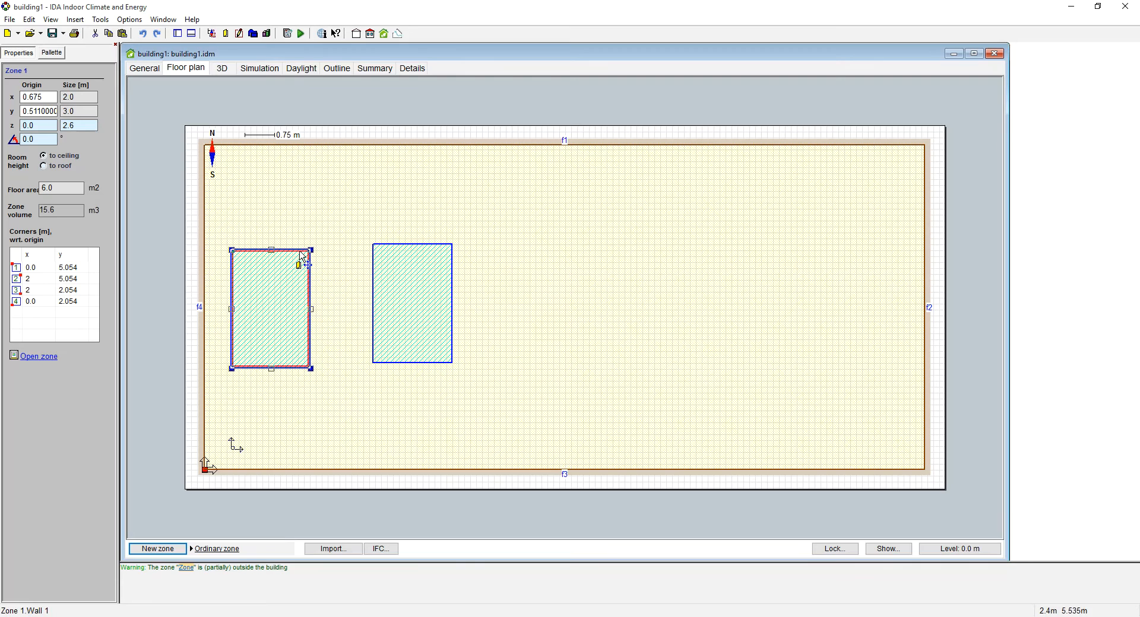
pyautogui.moveTo(300, 252); pyautogui.dragTo(275, 350)
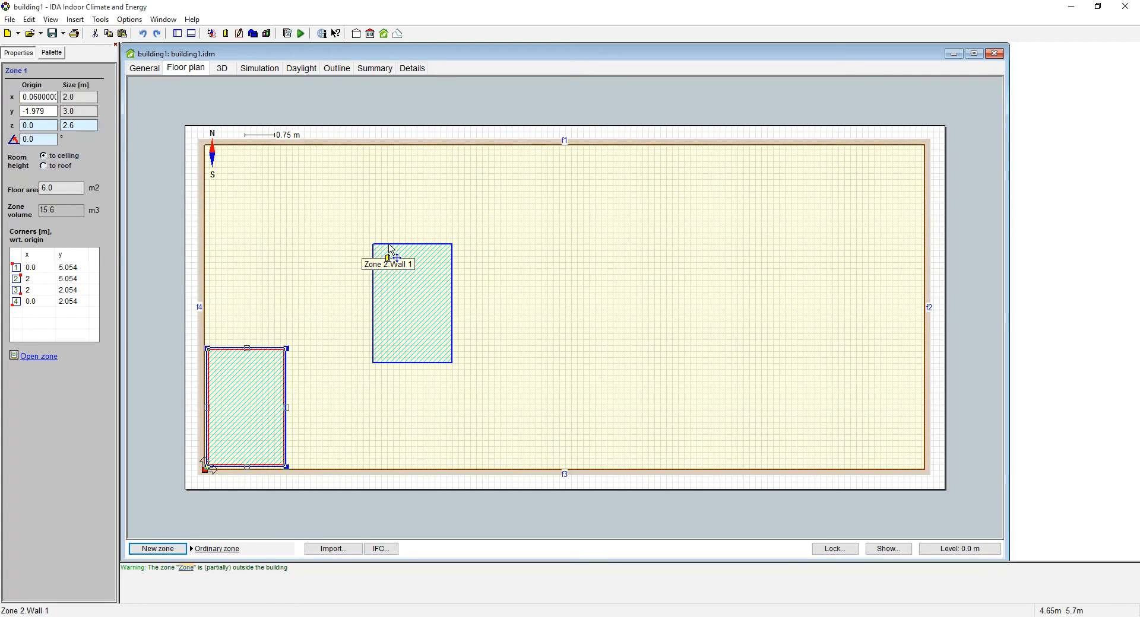
pyautogui.click(426, 280)
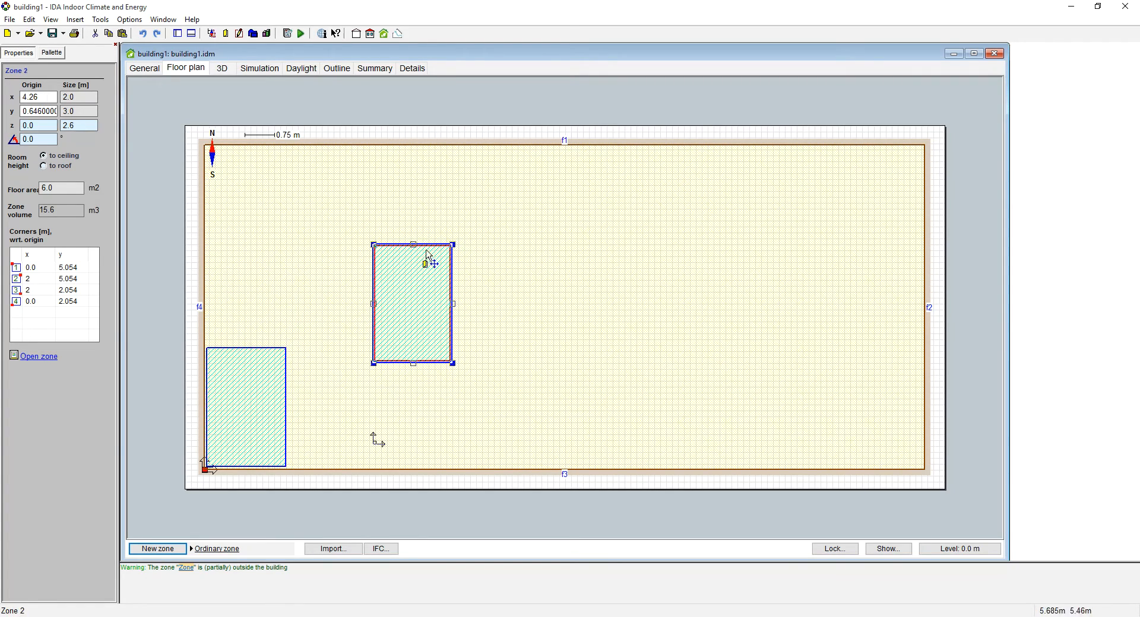
pyautogui.moveTo(430, 251); pyautogui.dragTo(262, 147)
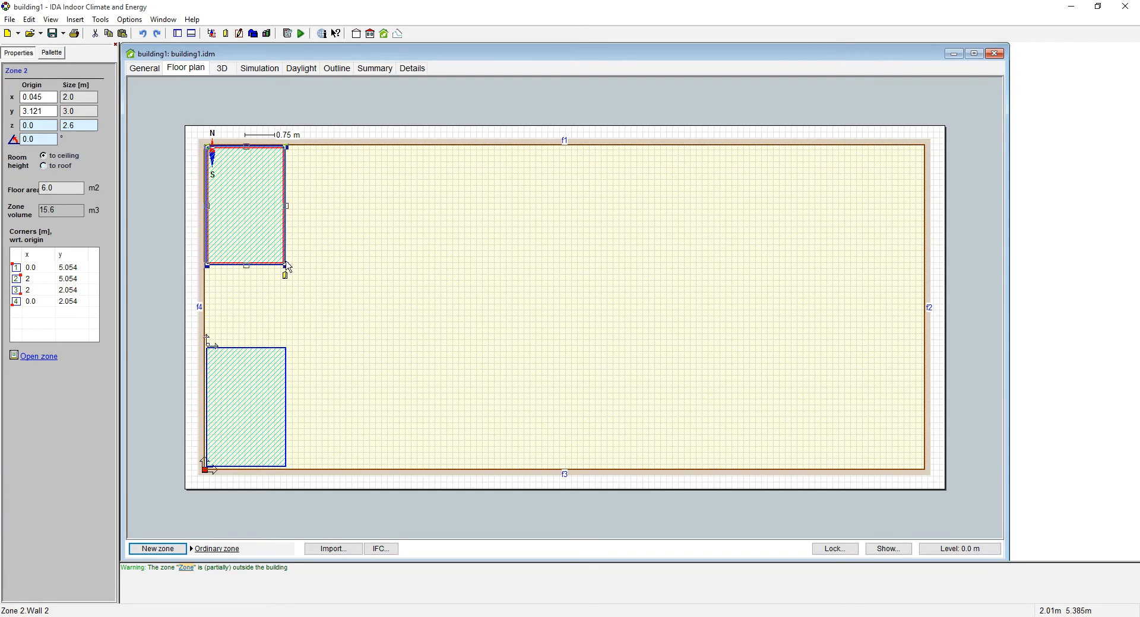
# Enlarge Zone 2 to about 4.76 by 3.09 m and Zone 1 to about 3.39 by 4.95 m, nearly up to Zone 2.
pyautogui.moveTo(287, 266); pyautogui.dragTo(396, 268)
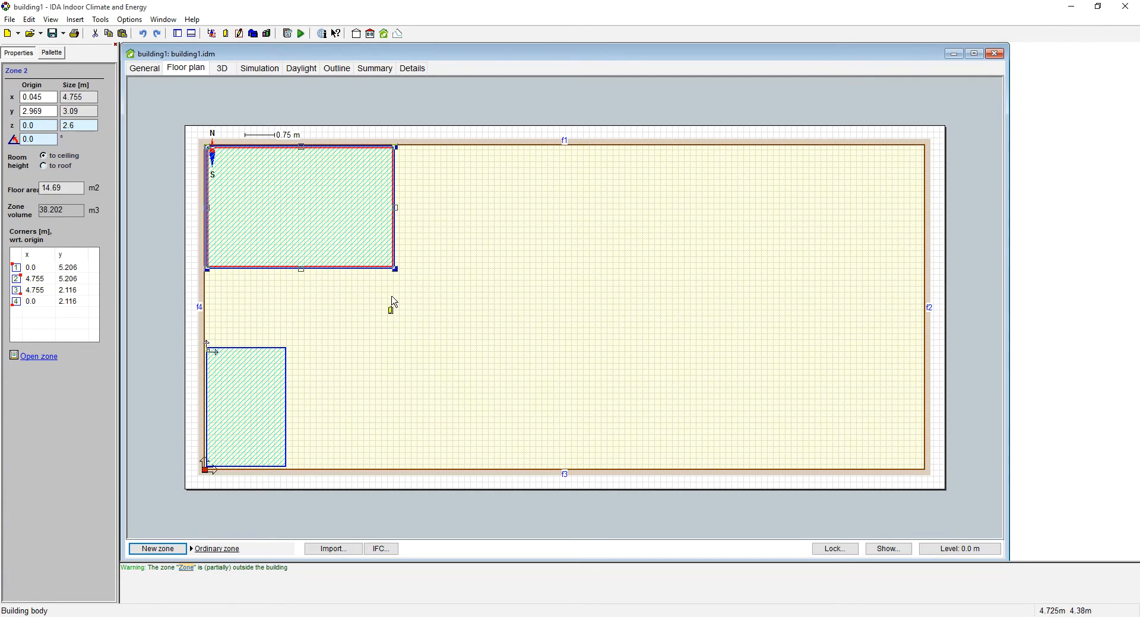
pyautogui.click(273, 374)
pyautogui.moveTo(286, 349); pyautogui.dragTo(341, 271)
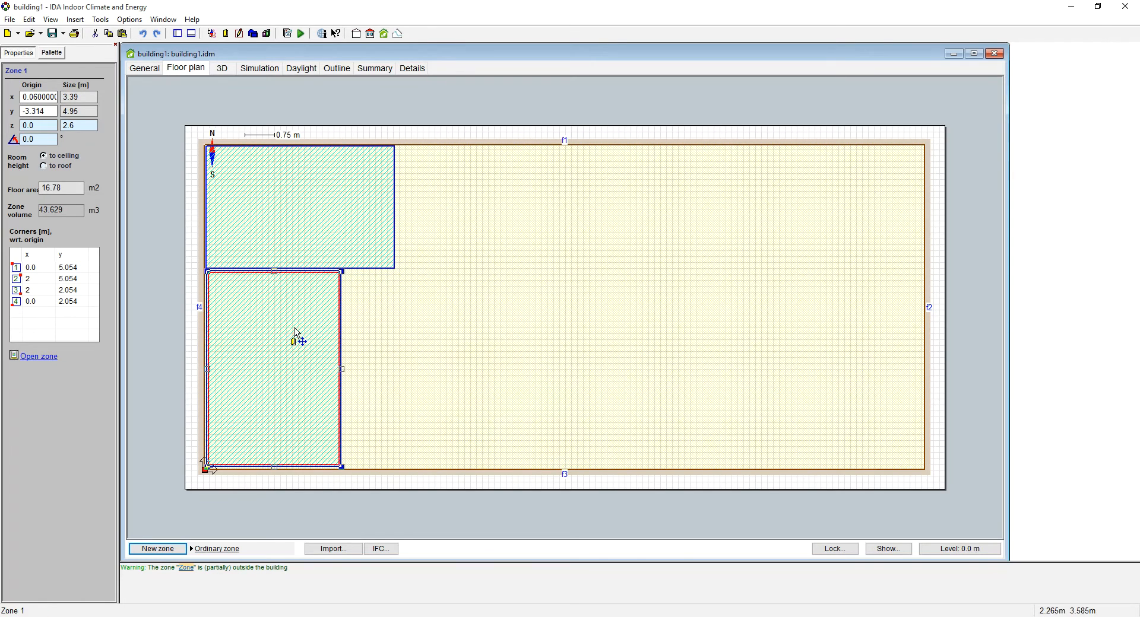
# Duplicate the enlarged Zone 1 and place the copy in the building's northeast corner.
pyautogui.hotkey('ctrl', 'c')
pyautogui.hotkey('ctrl', 'v')
pyautogui.moveTo(326, 320); pyautogui.dragTo(900, 189)
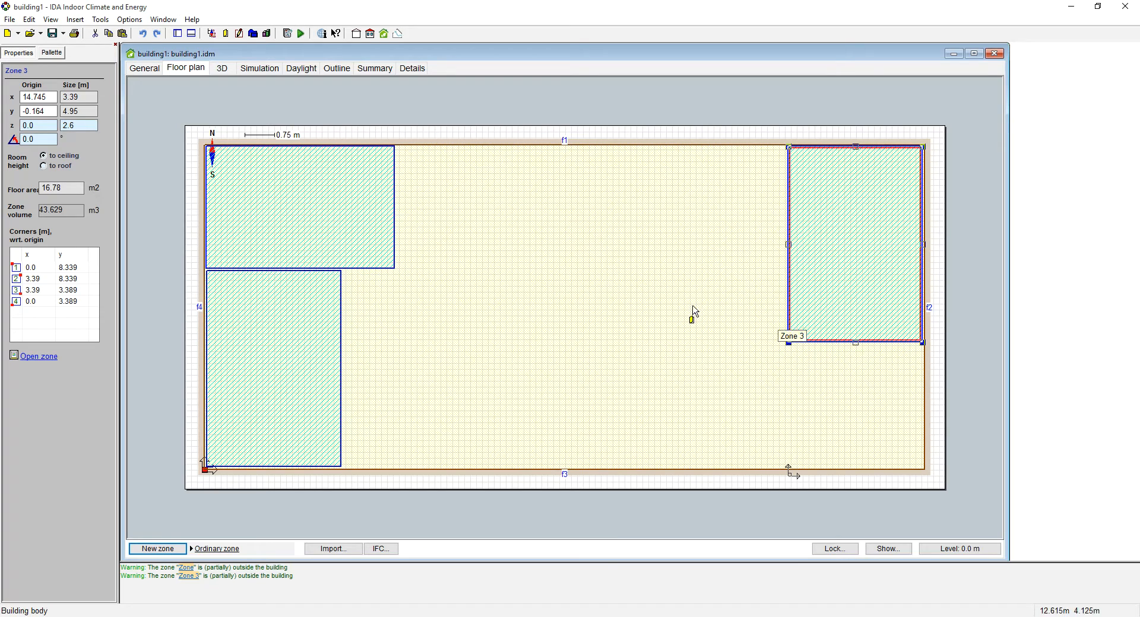
# Paste another zone copy, place it east of Zone 2 against the north wall and resize it to about 7.02 by 3.11 m.
pyautogui.click(581, 287)
pyautogui.hotkey('ctrl', 'v')
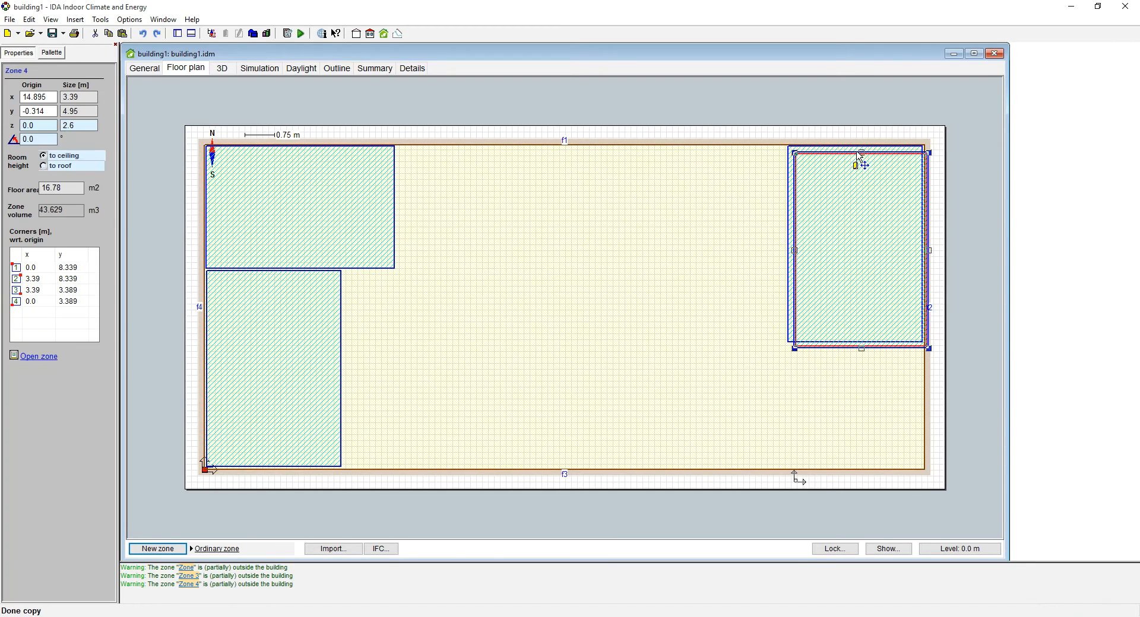
pyautogui.moveTo(828, 156); pyautogui.dragTo(825, 158)
pyautogui.moveTo(512, 177); pyautogui.dragTo(457, 148)
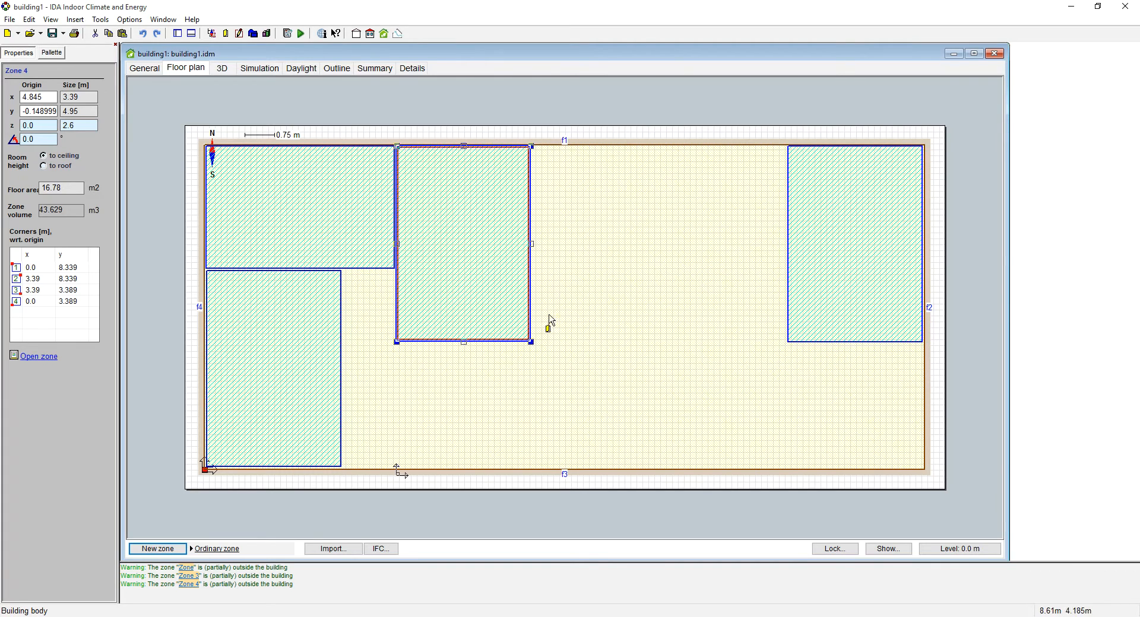
pyautogui.moveTo(533, 344); pyautogui.dragTo(675, 269)
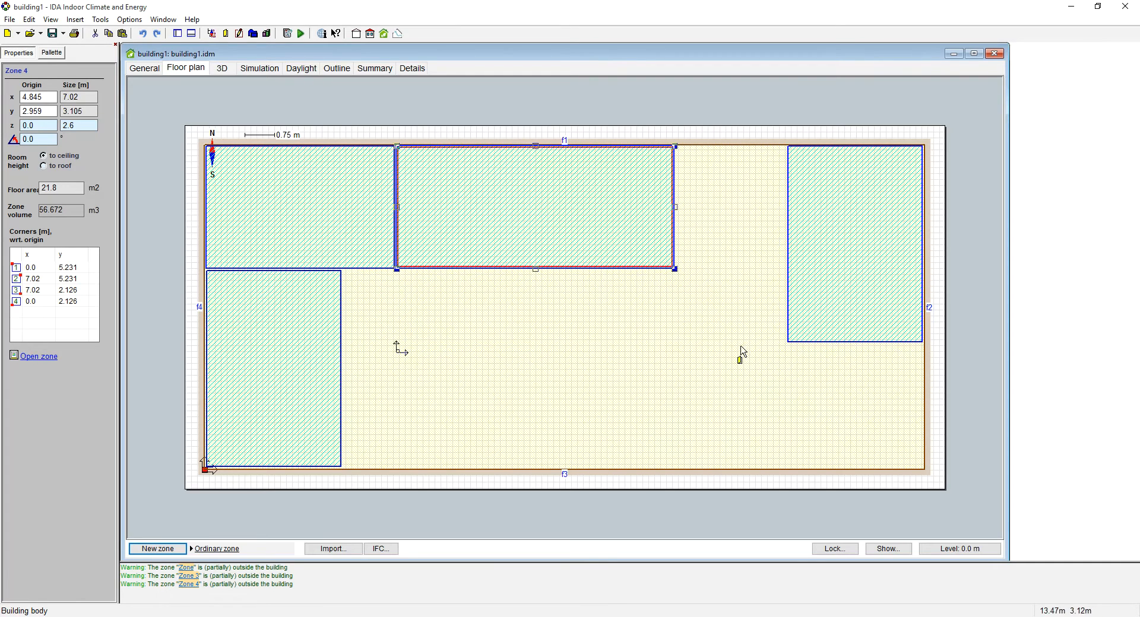
# Move Zone 3 to the building's southeast corner, widen it westward to about 8.96 m and lower its north edge to leave a corridor.
pyautogui.click(830, 298)
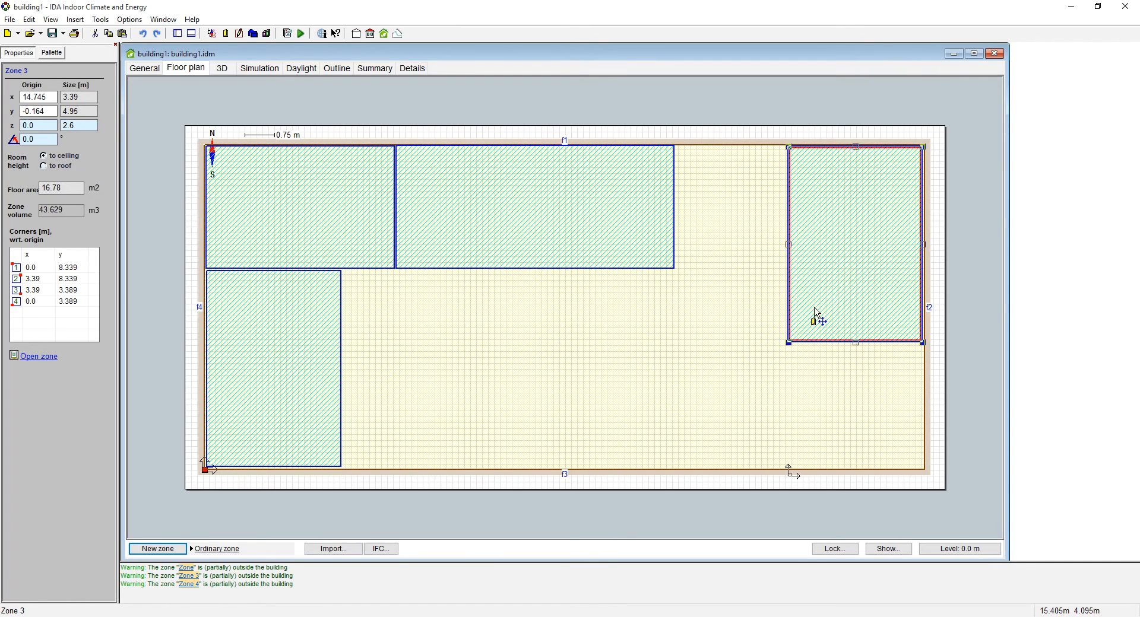
pyautogui.moveTo(851, 157); pyautogui.dragTo(847, 278)
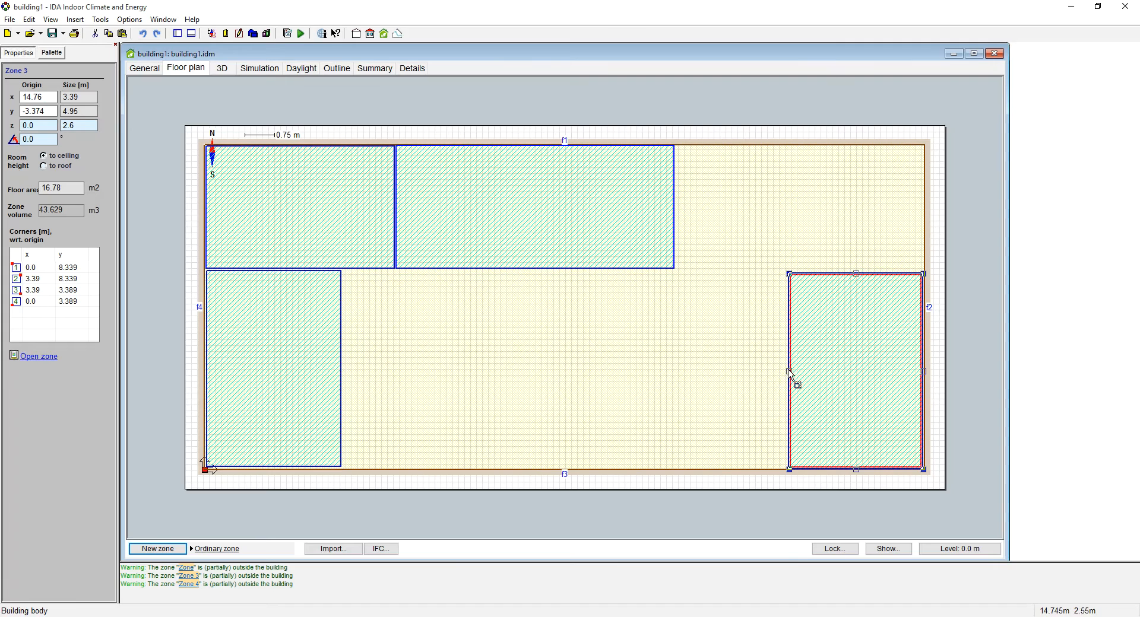
pyautogui.moveTo(790, 372); pyautogui.dragTo(568, 368)
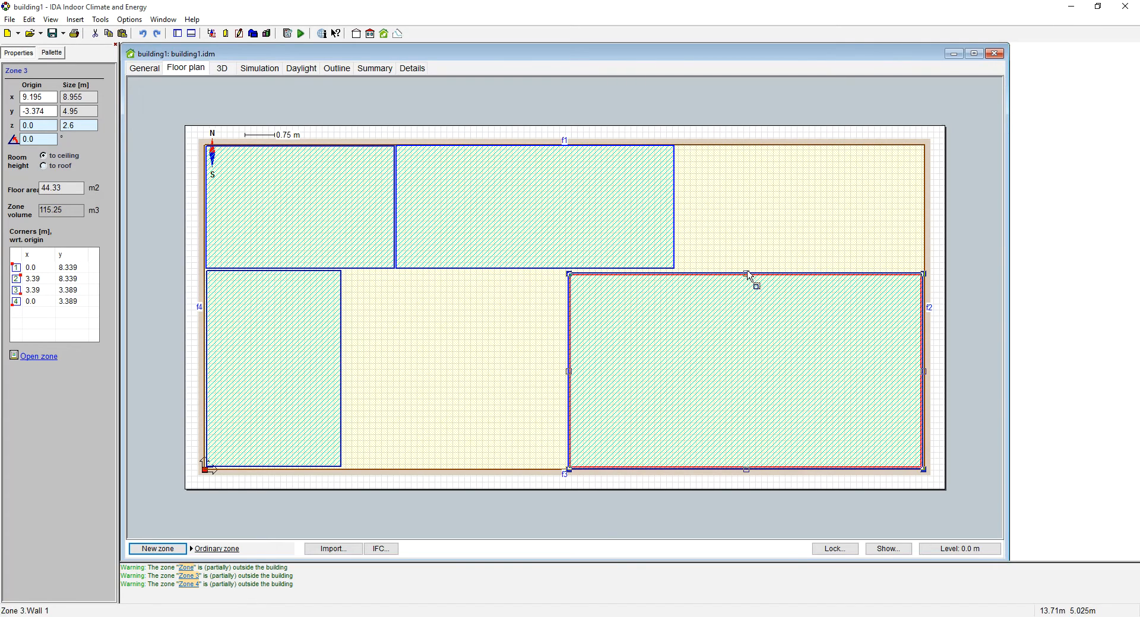
pyautogui.moveTo(750, 277); pyautogui.dragTo(748, 278)
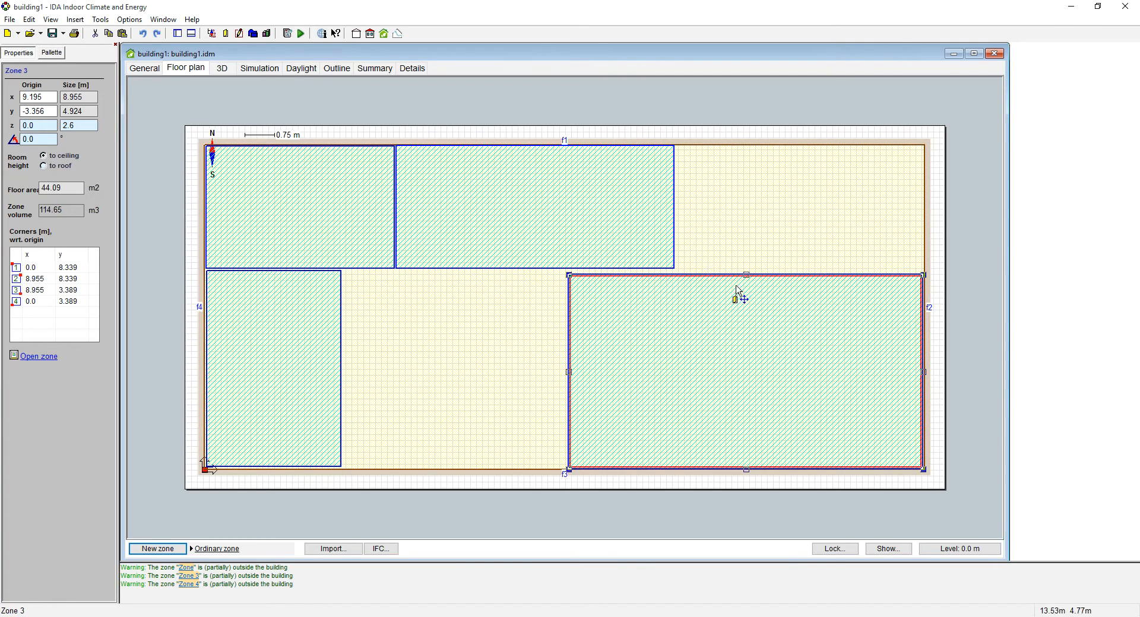
pyautogui.moveTo(747, 276); pyautogui.dragTo(752, 318)
pyautogui.click(753, 203)
# Duplicate Zone 4 and place the copy in the building's northeast corner at an origin of about x 11.1, y 2.91.
pyautogui.click(664, 236)
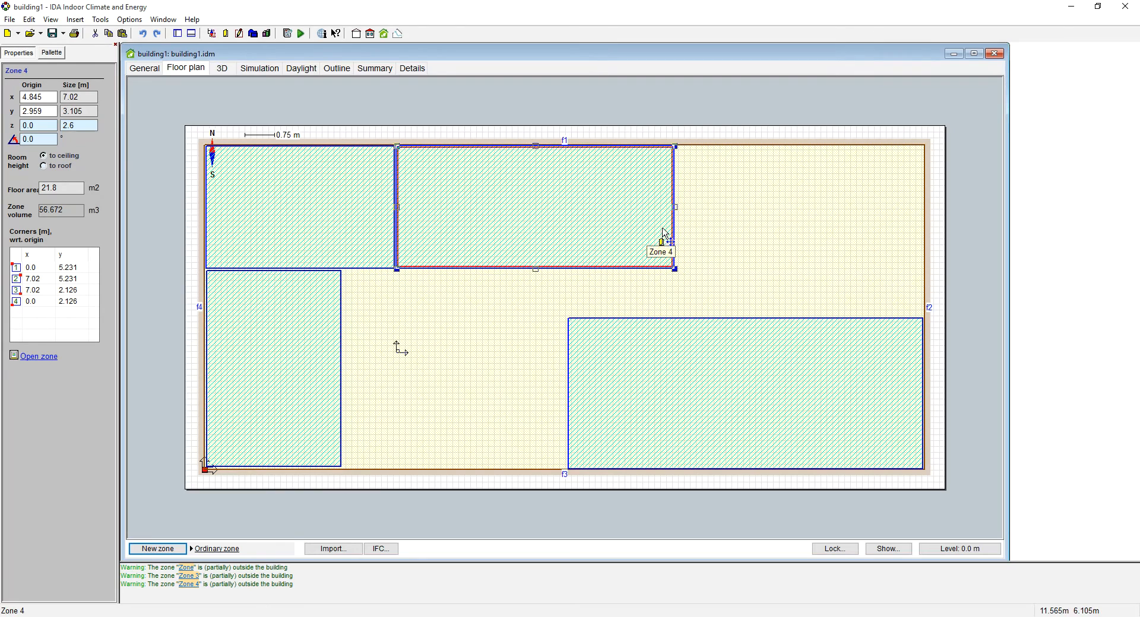
pyautogui.hotkey('ctrl', 'c')
pyautogui.hotkey('ctrl', 'v')
pyautogui.moveTo(626, 208); pyautogui.dragTo(757, 249)
pyautogui.moveTo(838, 214); pyautogui.dragTo(862, 198)
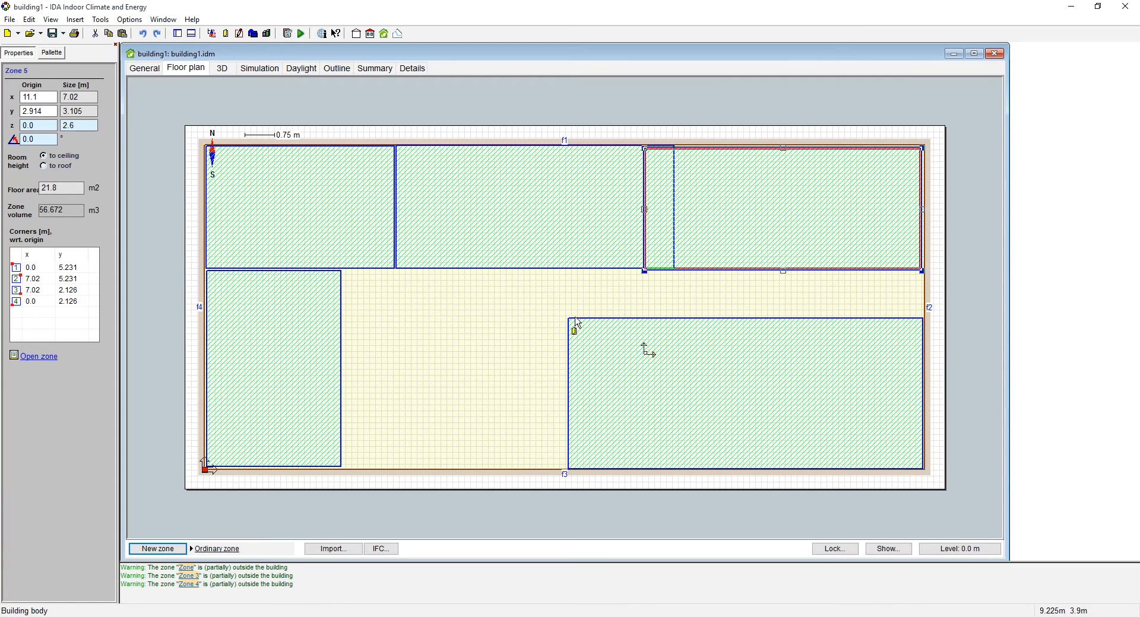
# Shrink Zone 5 from its southwest corner to about 6.15 by 3.05 m so it clears Zone 4.
pyautogui.moveTo(644, 271); pyautogui.dragTo(677, 272)
pyautogui.click(682, 301)
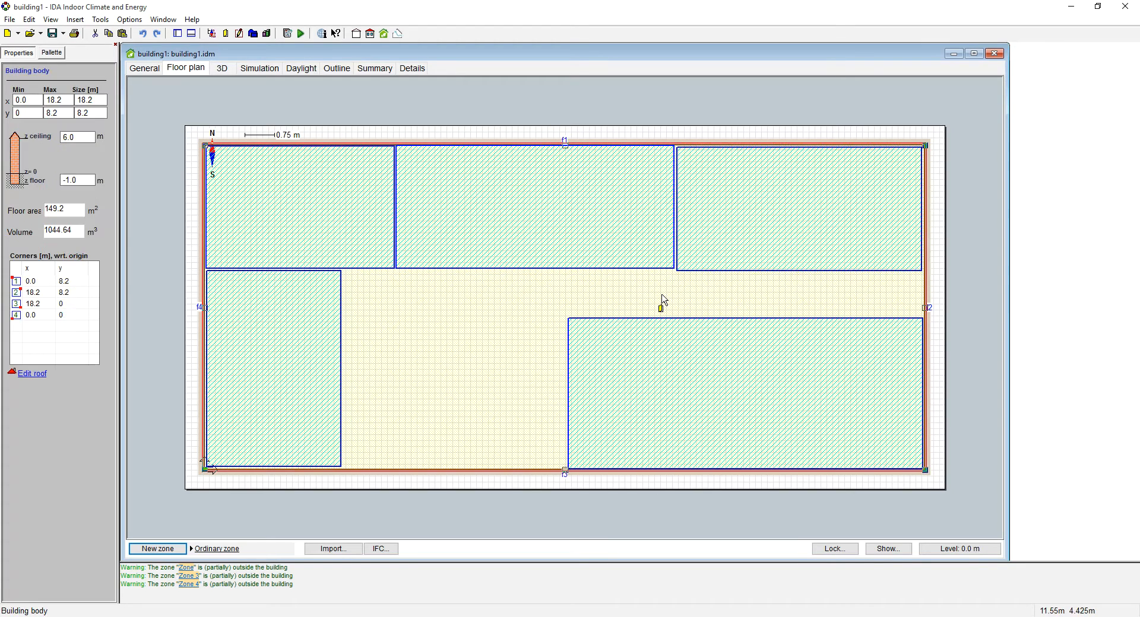
pyautogui.click(681, 267)
pyautogui.moveTo(677, 271); pyautogui.dragTo(678, 267)
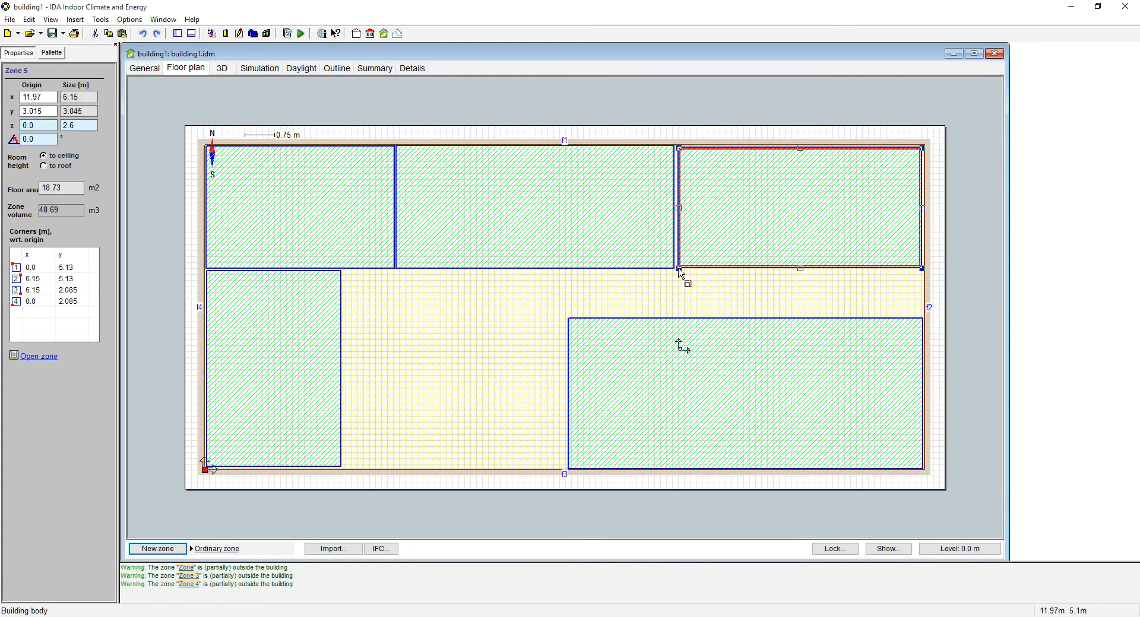
pyautogui.click(685, 284)
pyautogui.click(761, 197)
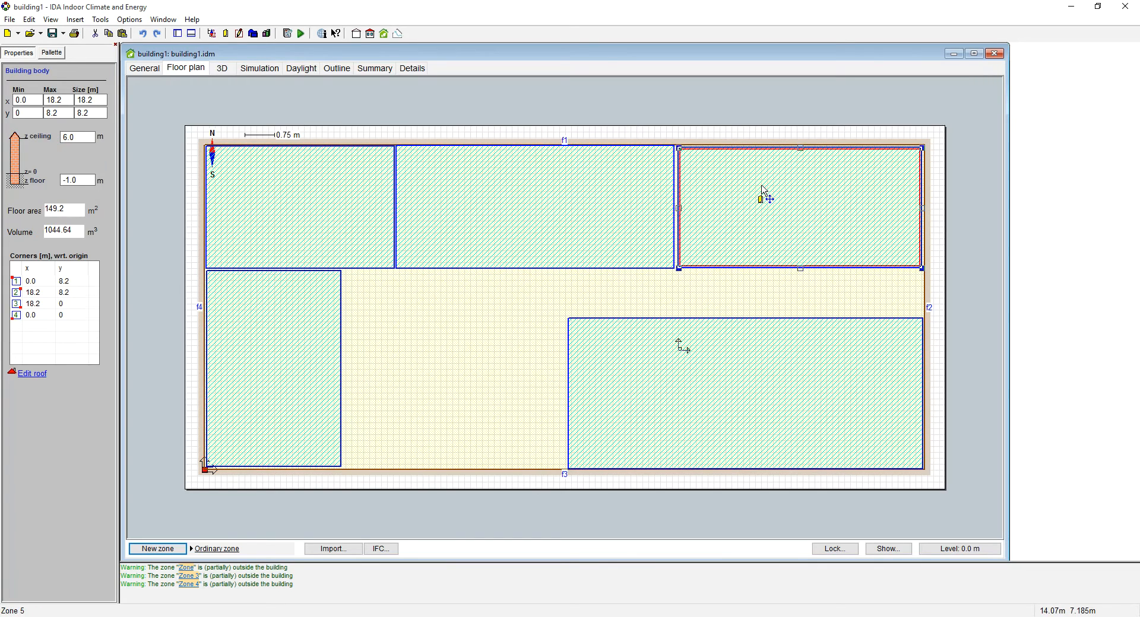
pyautogui.click(684, 292)
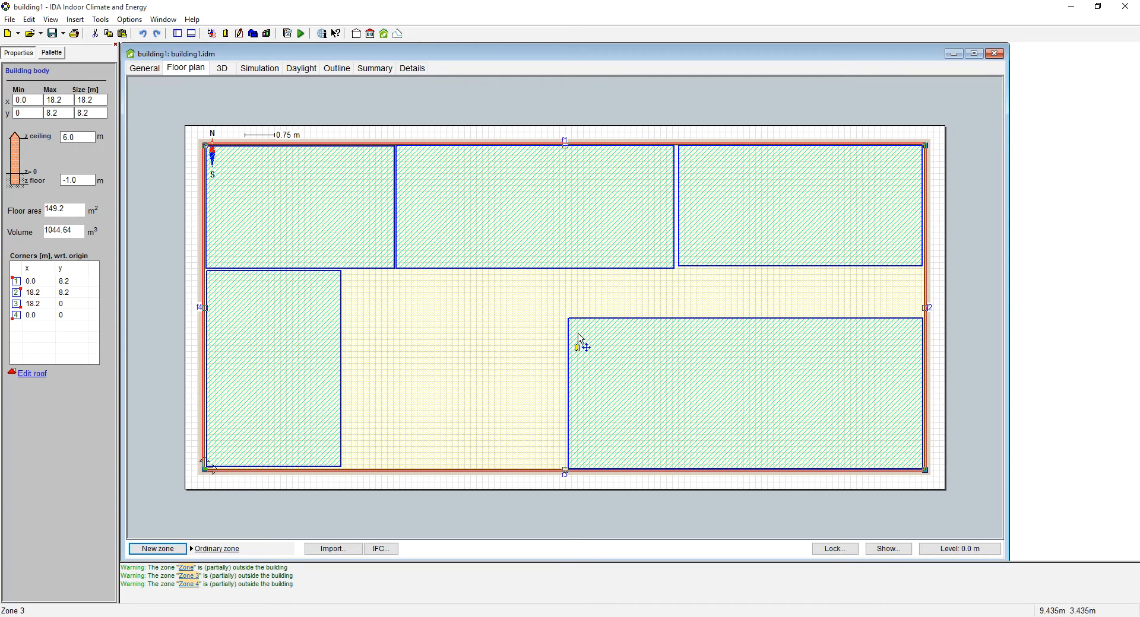
# Extend Zone 5's southwest corner slightly outward to narrow the gap to Zone 4.
pyautogui.click(685, 261)
pyautogui.moveTo(678, 266); pyautogui.dragTo(676, 269)
pyautogui.click(558, 308)
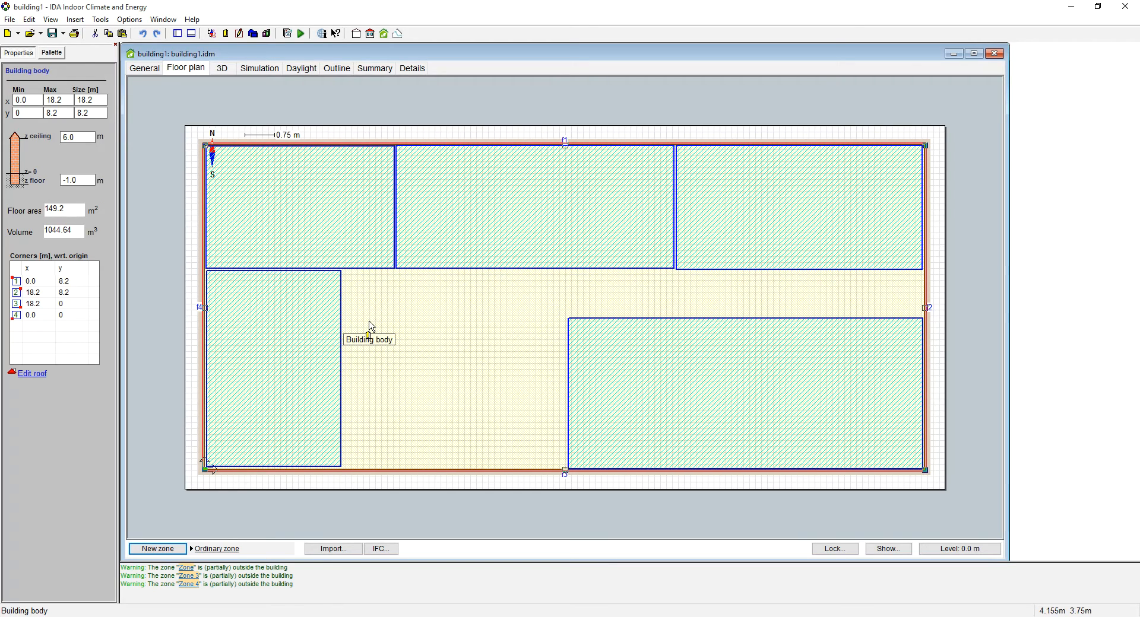
# Duplicate Zone 1 and place the copy directly east of it at an origin of about x 3.51, y -3.30.
pyautogui.click(309, 346)
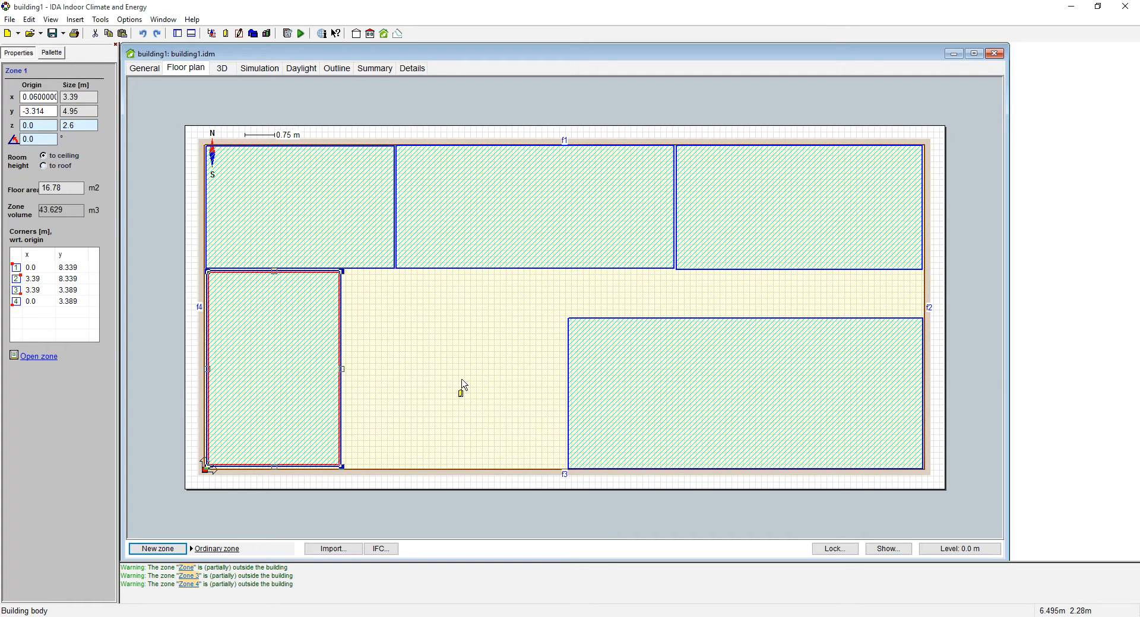
pyautogui.hotkey('ctrl', 'c')
pyautogui.hotkey('ctrl', 'v')
pyautogui.moveTo(336, 332); pyautogui.dragTo(465, 328)
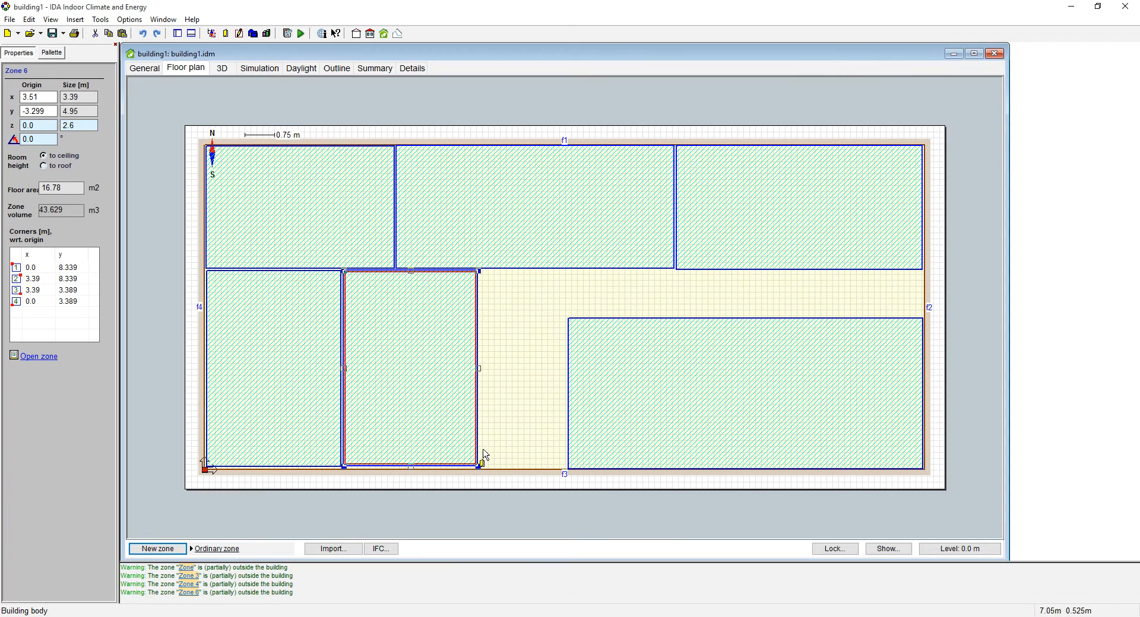
pyautogui.click(504, 297)
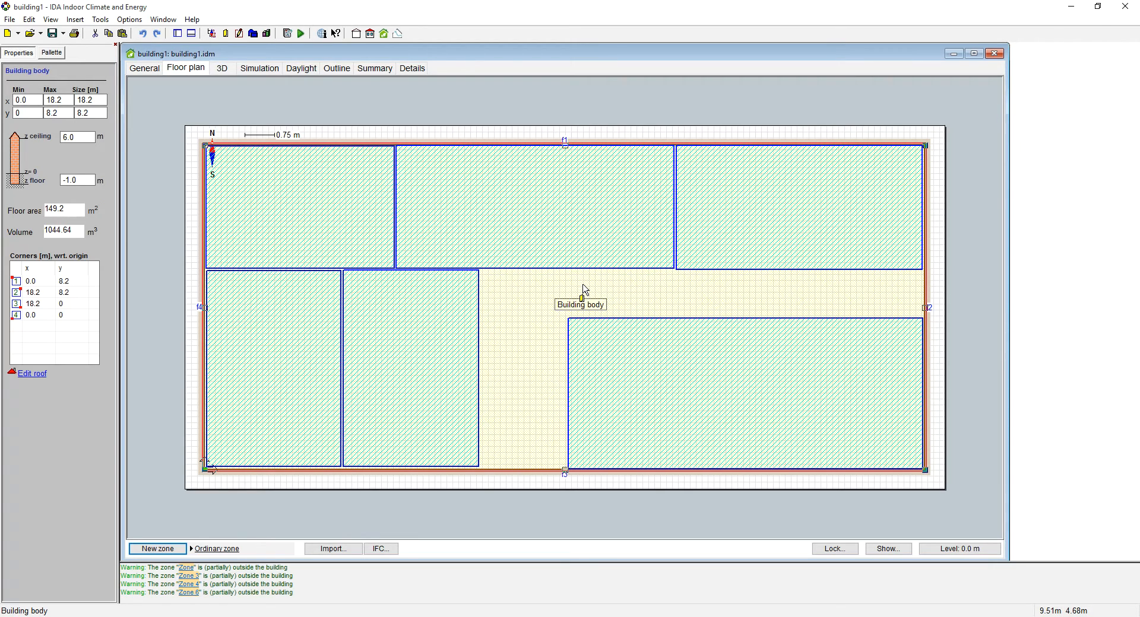
# Fine-tune Zone 5's southwest corner so its south edge lines up with Zone 4.
pyautogui.click(706, 252)
pyautogui.moveTo(679, 272); pyautogui.dragTo(680, 271)
pyautogui.click(535, 304)
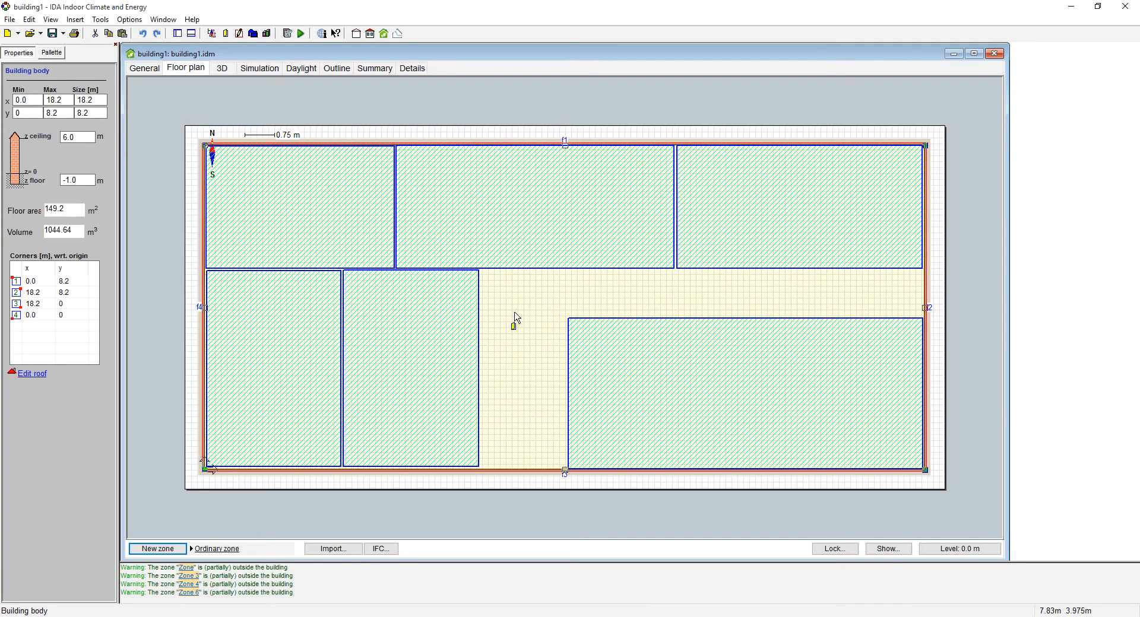
# Duplicate Zone 6, place the copy to its east and resize it to about 2.06 by 5 m, fitting beside Zone 3.
pyautogui.click(466, 311)
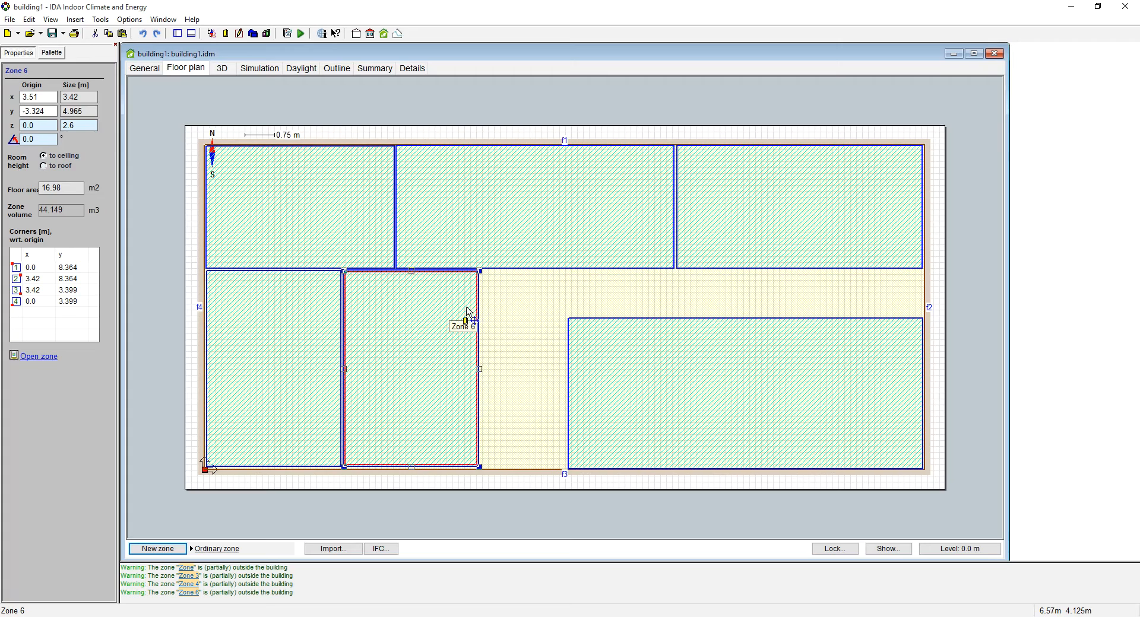
pyautogui.hotkey('ctrl', 'c')
pyautogui.hotkey('ctrl', 'v')
pyautogui.moveTo(467, 333); pyautogui.dragTo(599, 327)
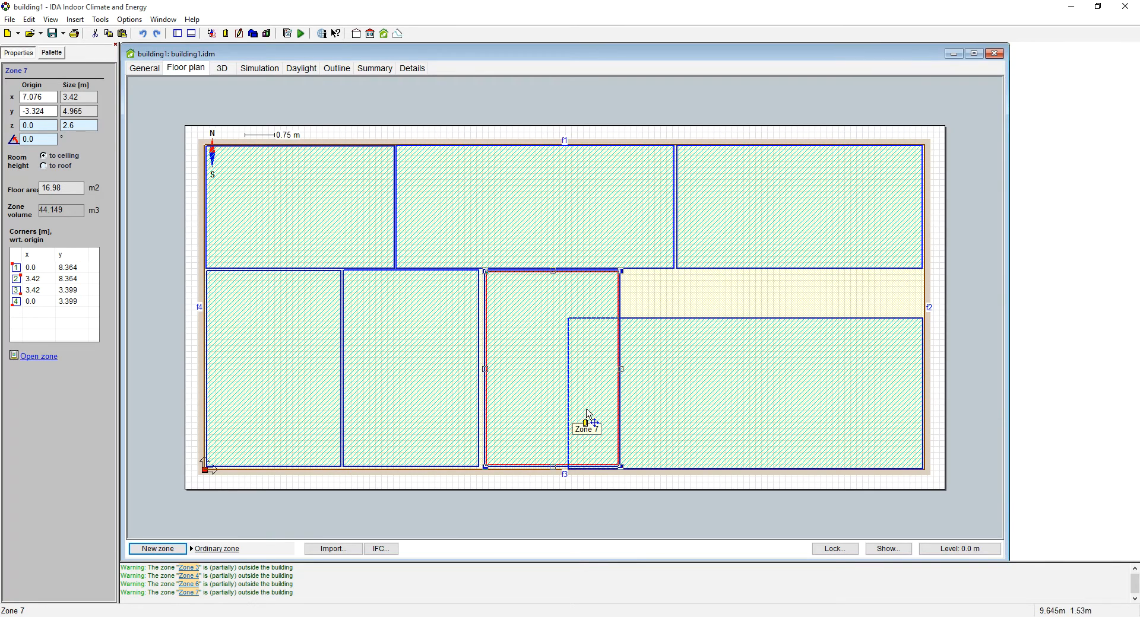
pyautogui.moveTo(621, 467); pyautogui.dragTo(565, 464)
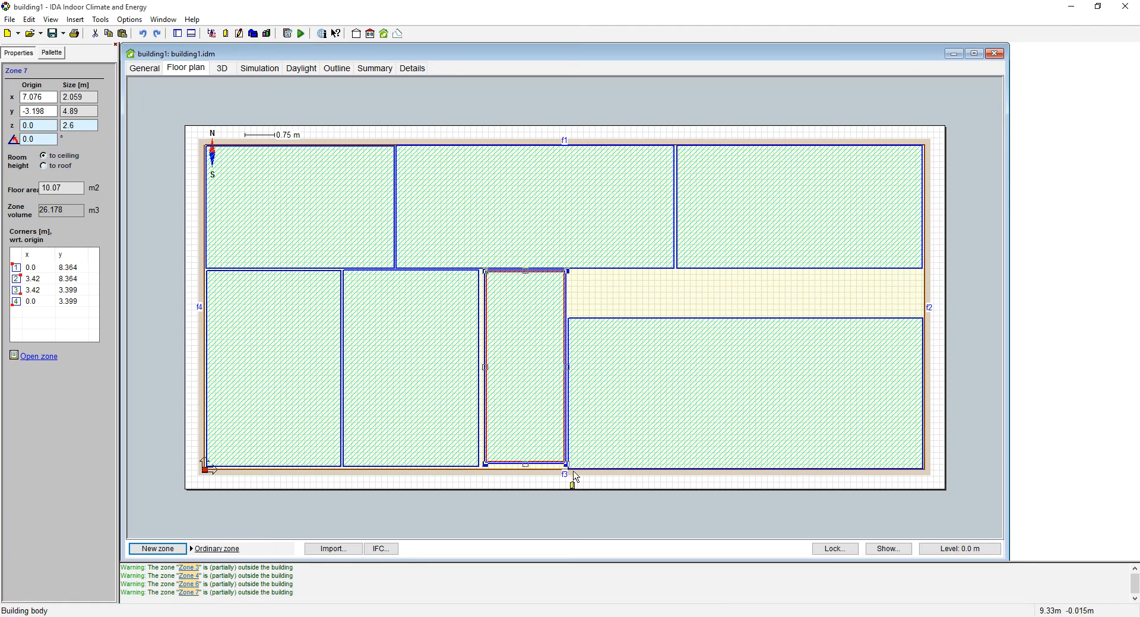
pyautogui.moveTo(526, 467); pyautogui.dragTo(527, 470)
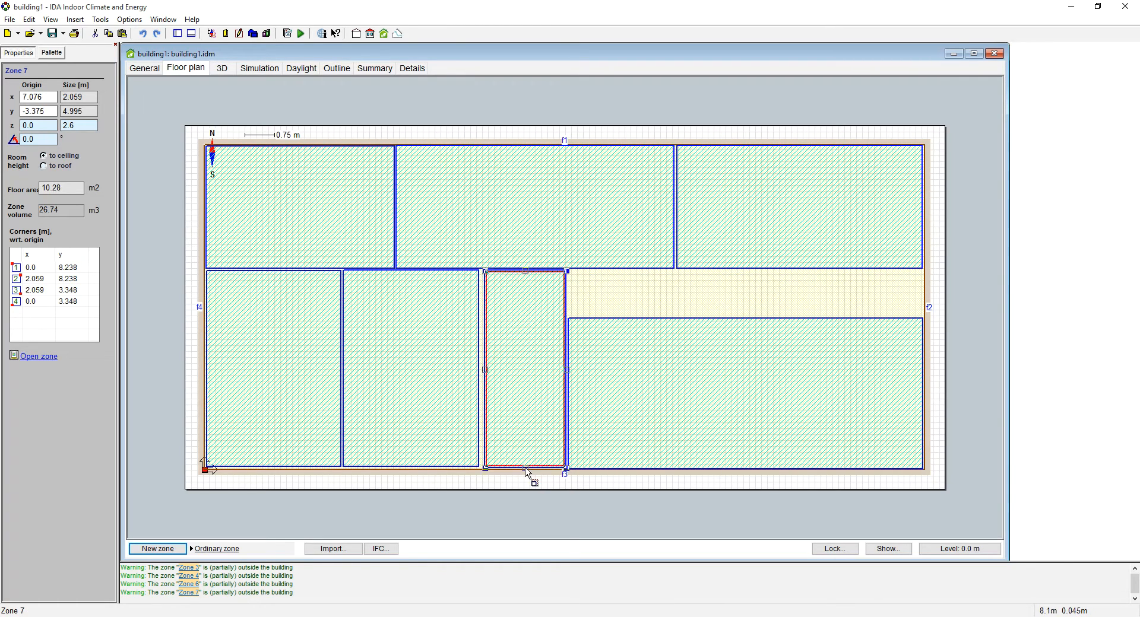
# Edit Zone 7's outline by inserting two corner points on its east wall at y 7.26 and y 7.83.
pyautogui.rightClick(568, 288)
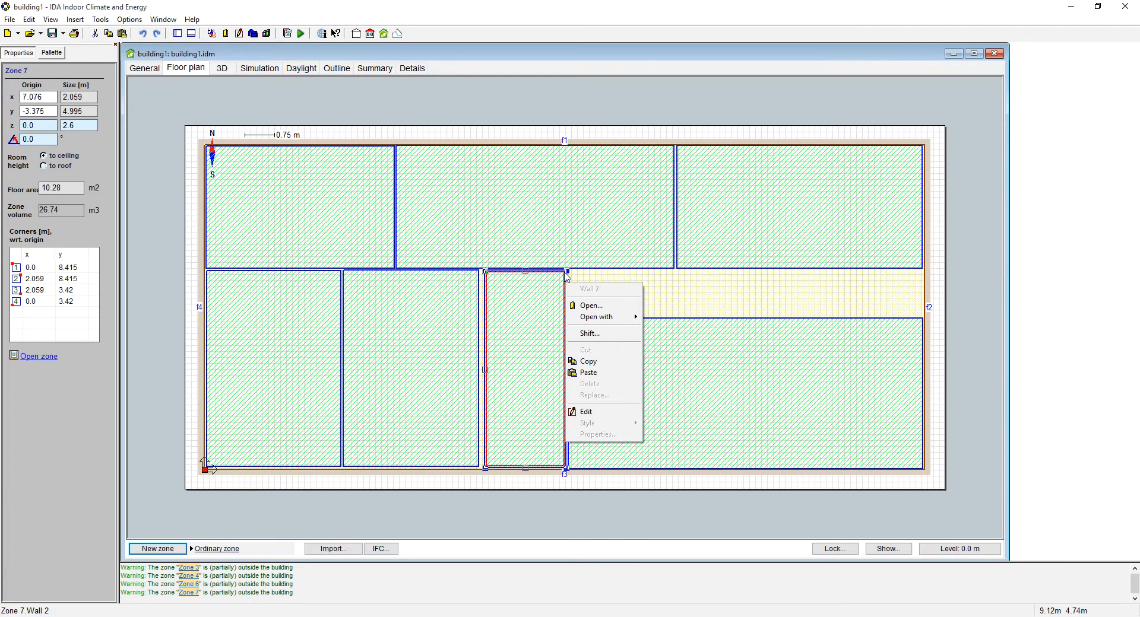
pyautogui.click(607, 418)
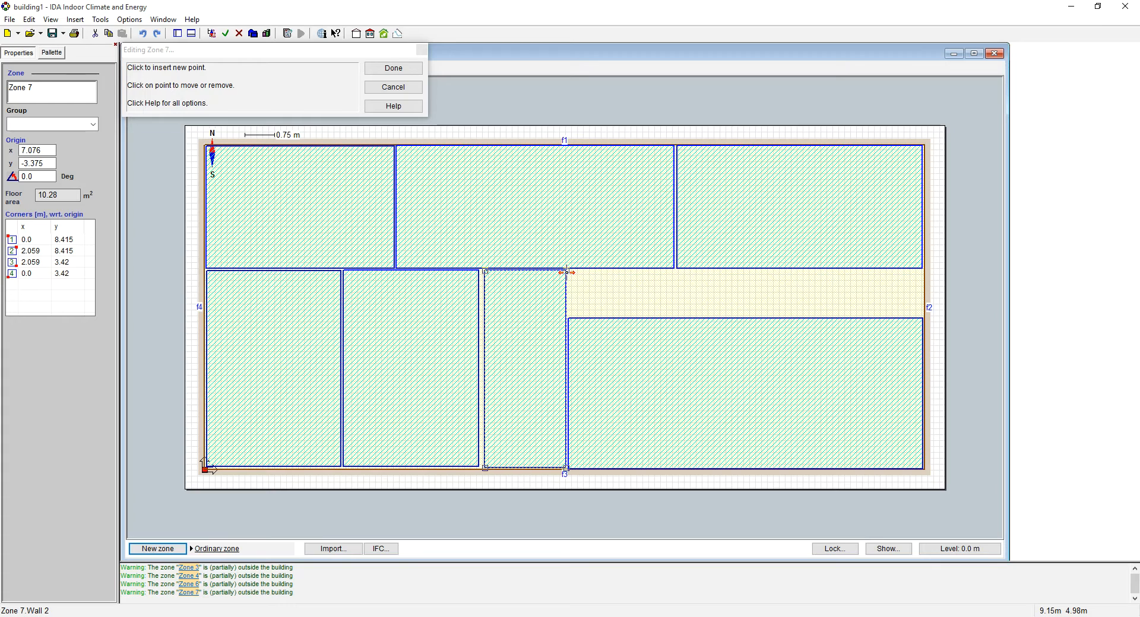
pyautogui.click(566, 316)
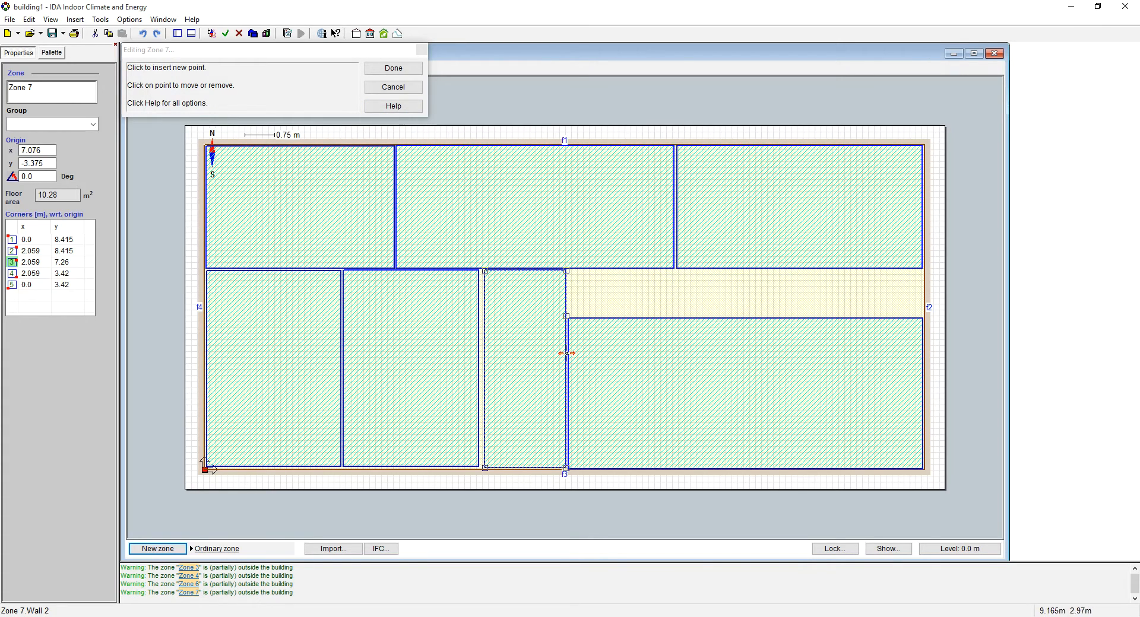
pyautogui.click(564, 293)
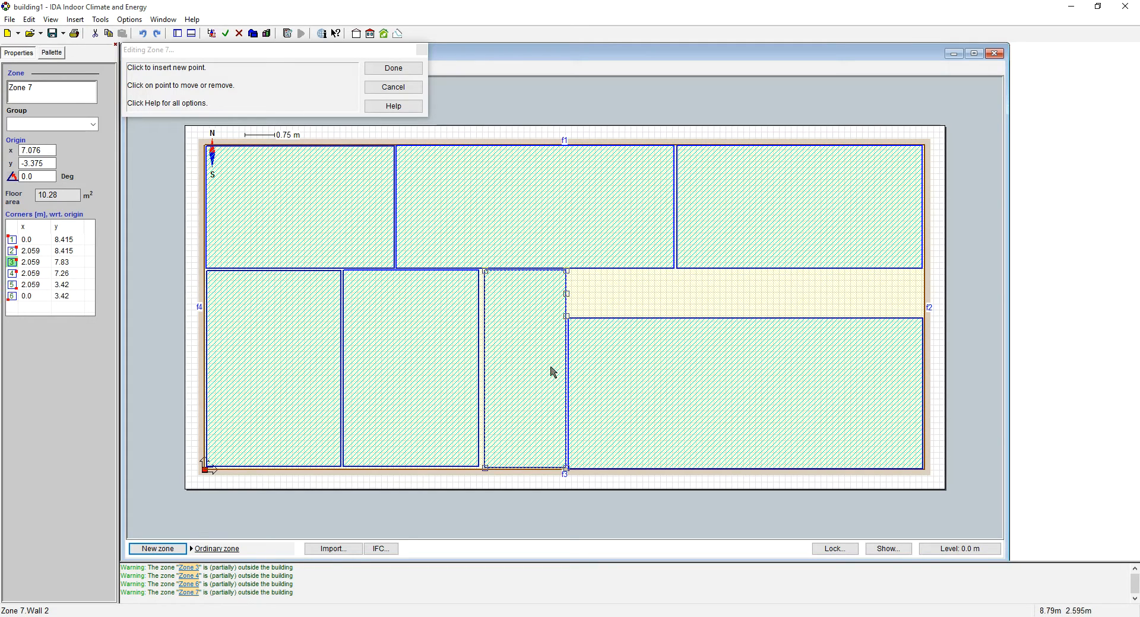
pyautogui.click(393, 68)
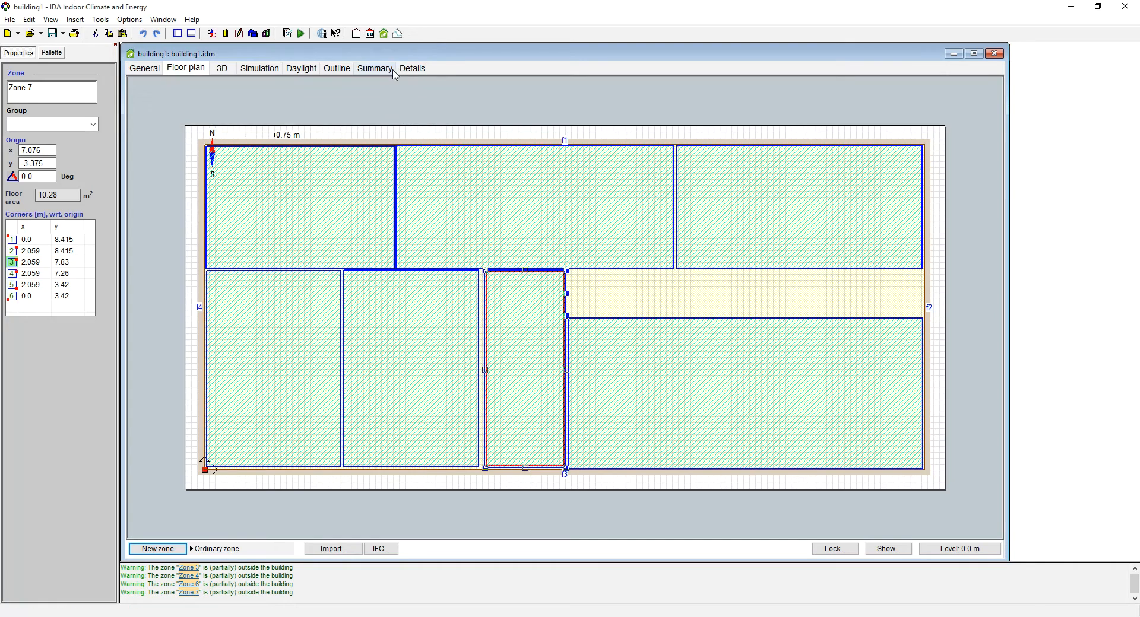
# Adjust Zone 7 to about 2.09 by 5 m with its origin at about x 7.02, y -3.36, closer to Zone 6.
pyautogui.click(568, 271)
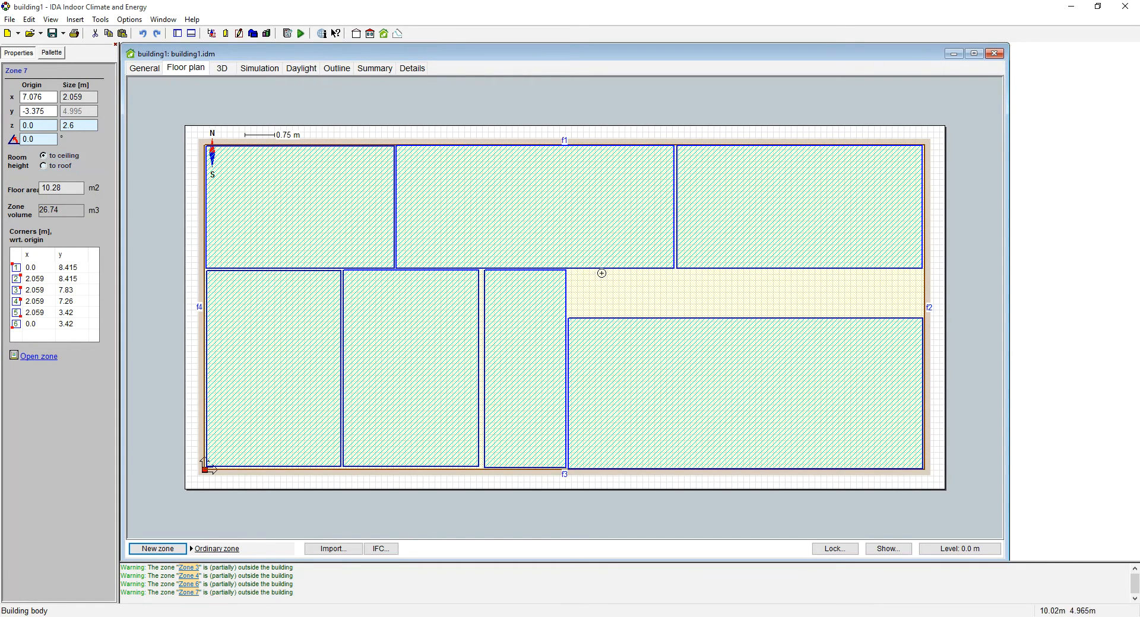
pyautogui.click(566, 270)
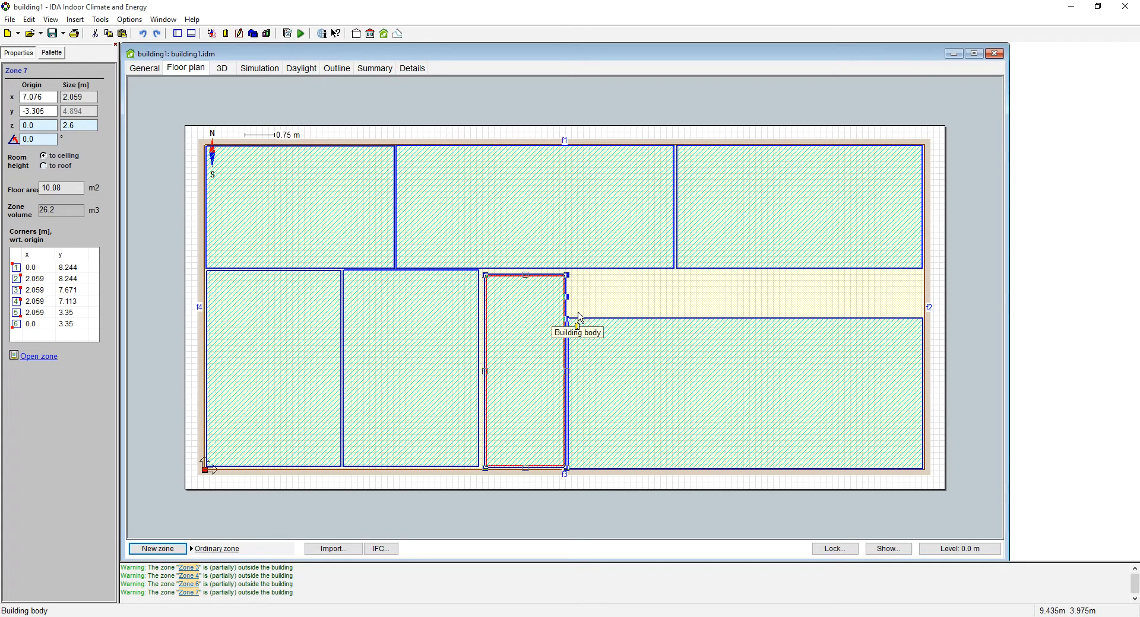
pyautogui.moveTo(568, 277); pyautogui.dragTo(527, 286)
pyautogui.click(527, 286)
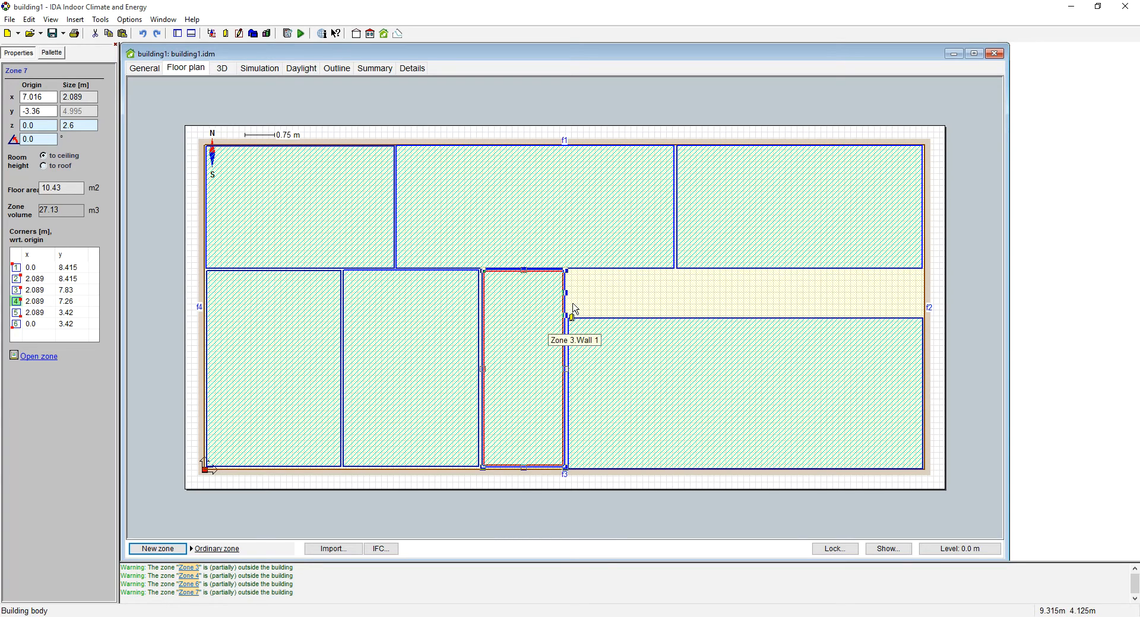
# Try stretching Zone 7's northeast corner to the building's east wall, about 11.06 m wide, and bring it back to about 2.12 m.
pyautogui.moveTo(566, 271); pyautogui.dragTo(920, 271)
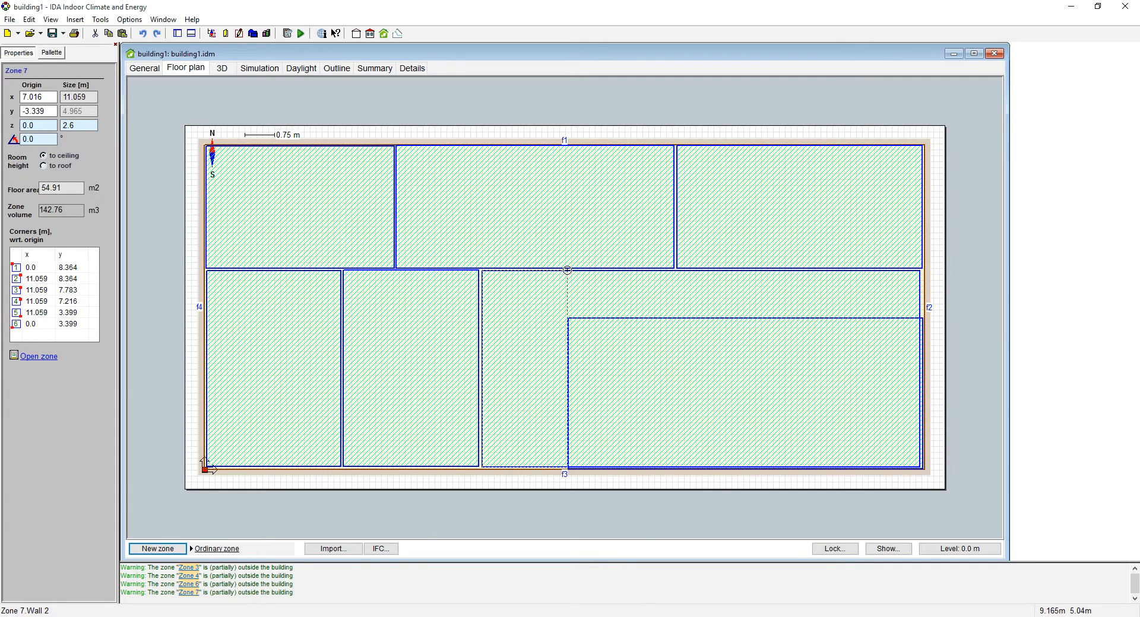
pyautogui.moveTo(565, 270); pyautogui.dragTo(565, 270)
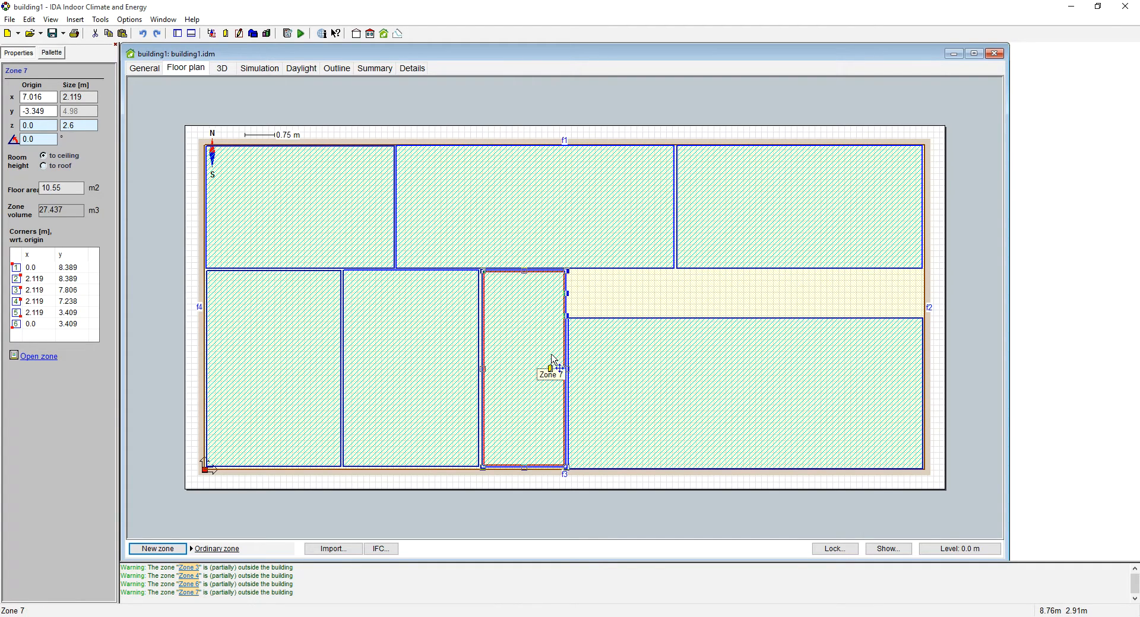
# Set the x coordinate of Zone 7's northeast corner, corner 2, to 4 m.
pyautogui.click(568, 315)
pyautogui.click(566, 304)
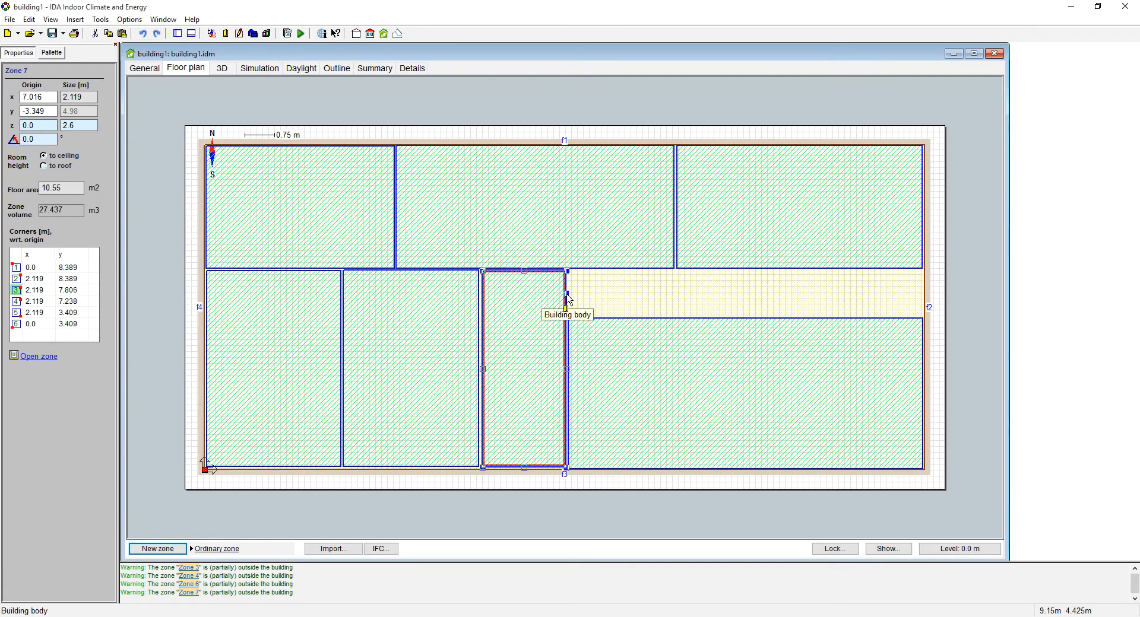
pyautogui.click(565, 281)
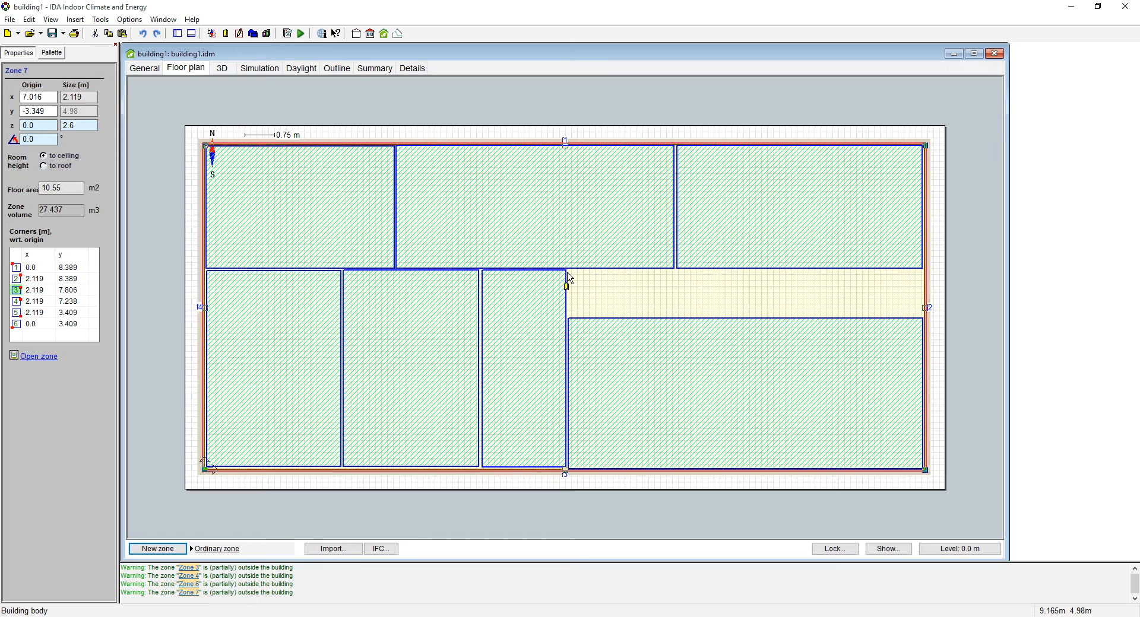
pyautogui.click(565, 280)
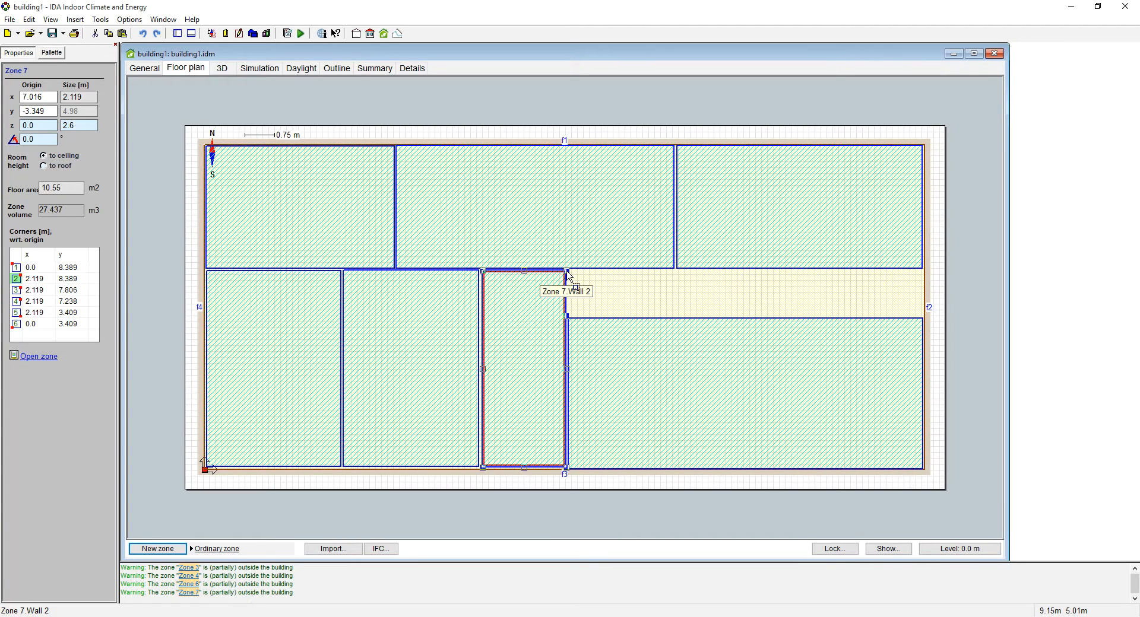
pyautogui.click(79, 278)
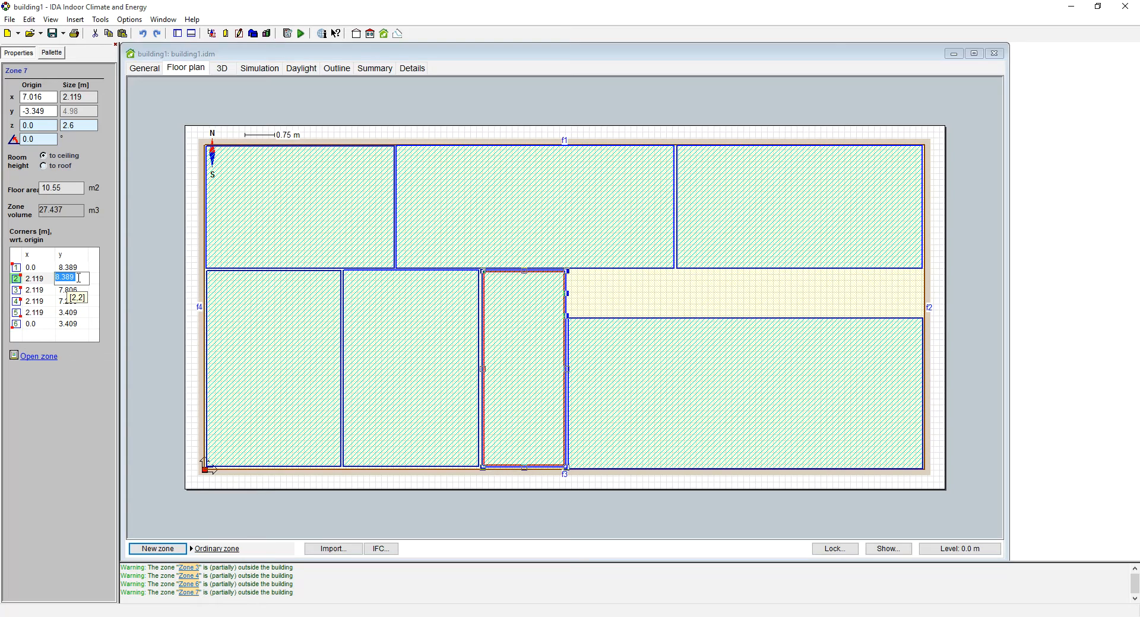
pyautogui.click(46, 278)
pyautogui.write('4')
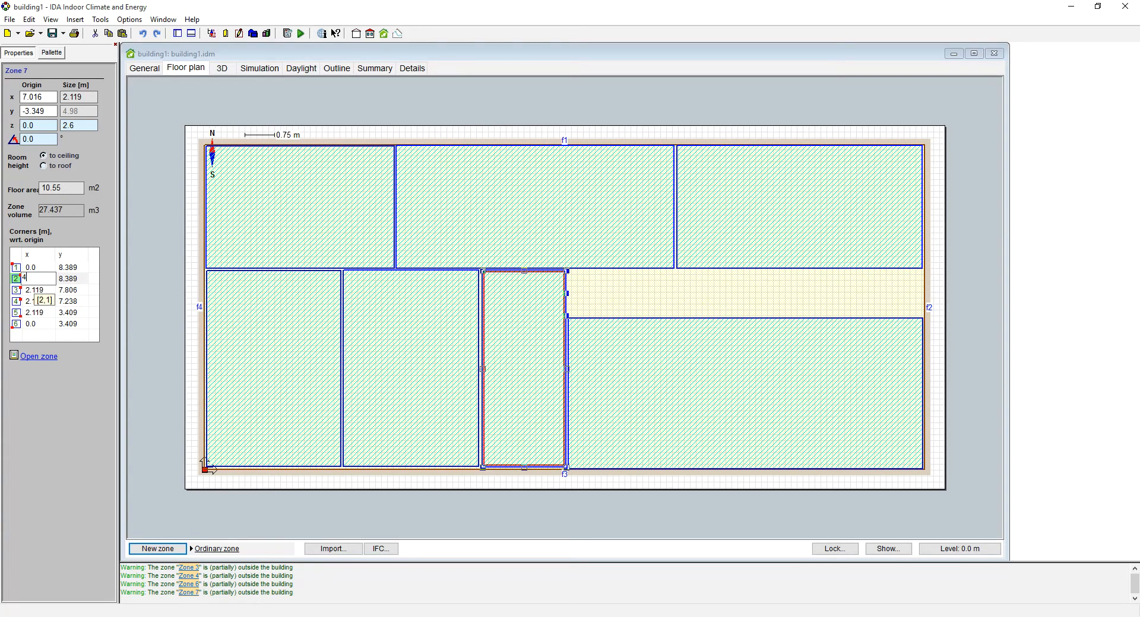
pyautogui.press('Return')
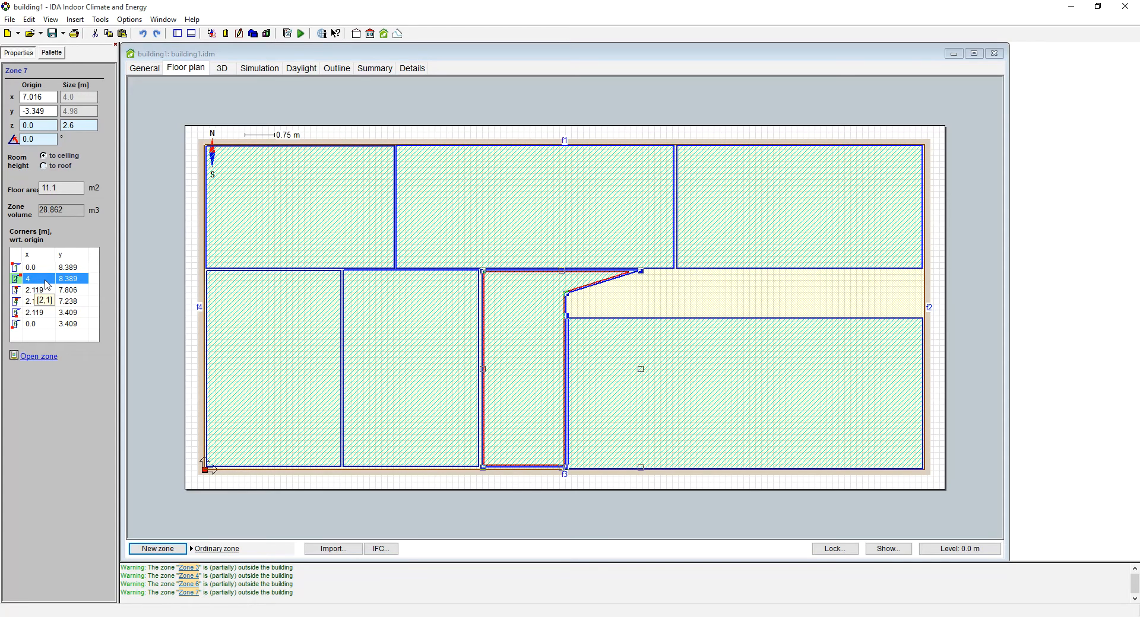
# Set corner 2's x coordinate to 8 m, then stretch Zone 7 slightly to about 8.13 by 4.94 m.
pyautogui.click(46, 279)
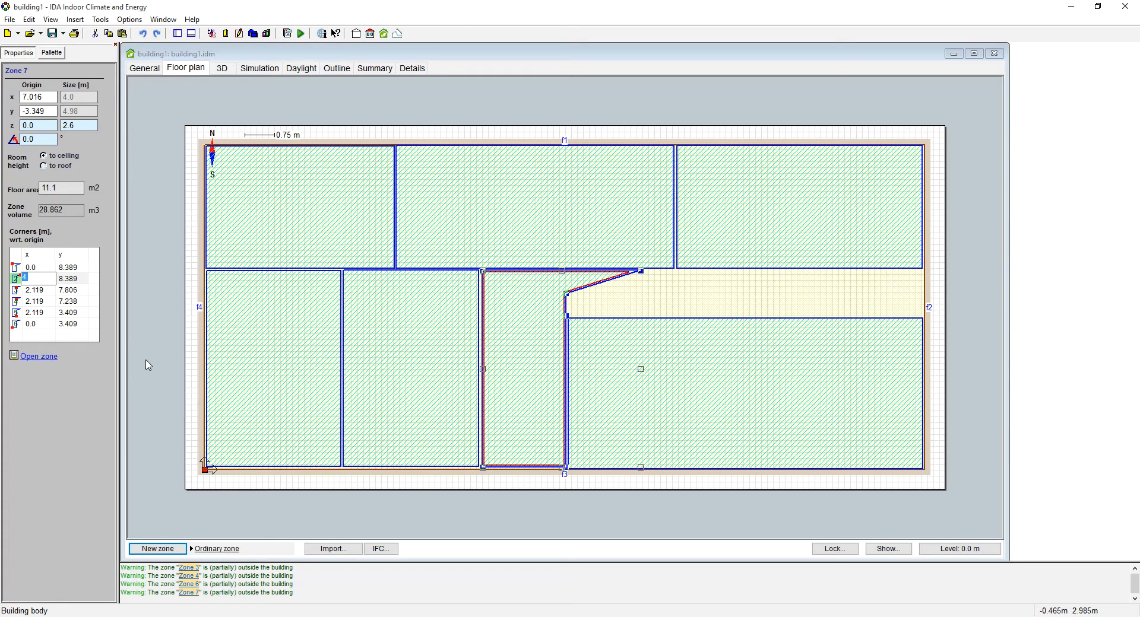
pyautogui.write('8')
pyautogui.press('Return')
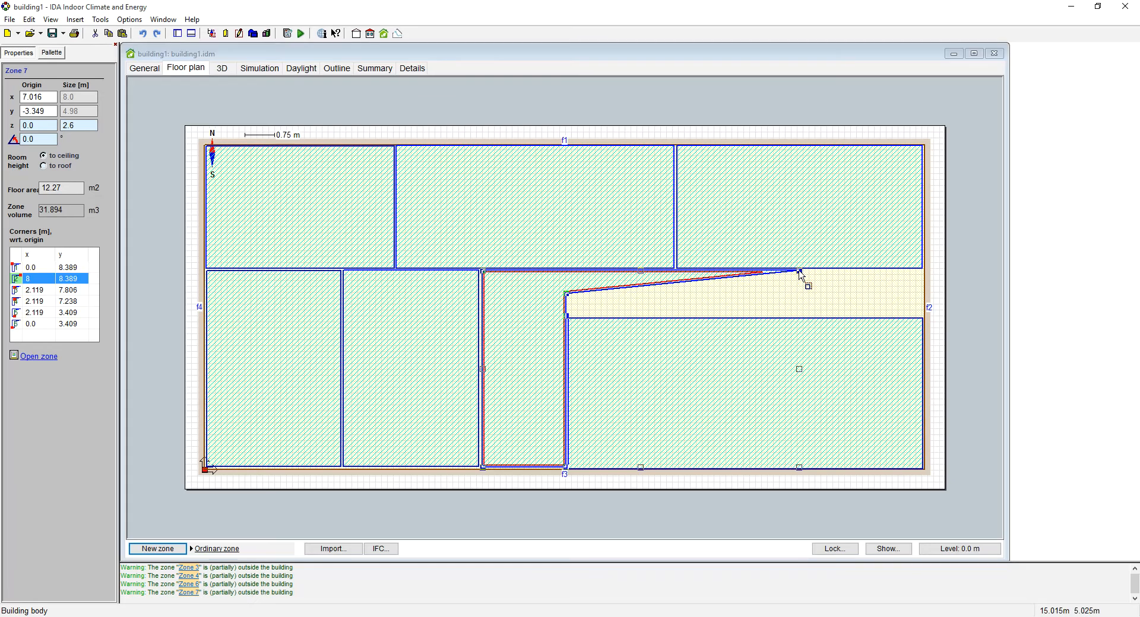
pyautogui.moveTo(805, 274)
pyautogui.mouseDown()
pyautogui.moveTo(876, 272)
pyautogui.moveTo(804, 273)
pyautogui.mouseUp()
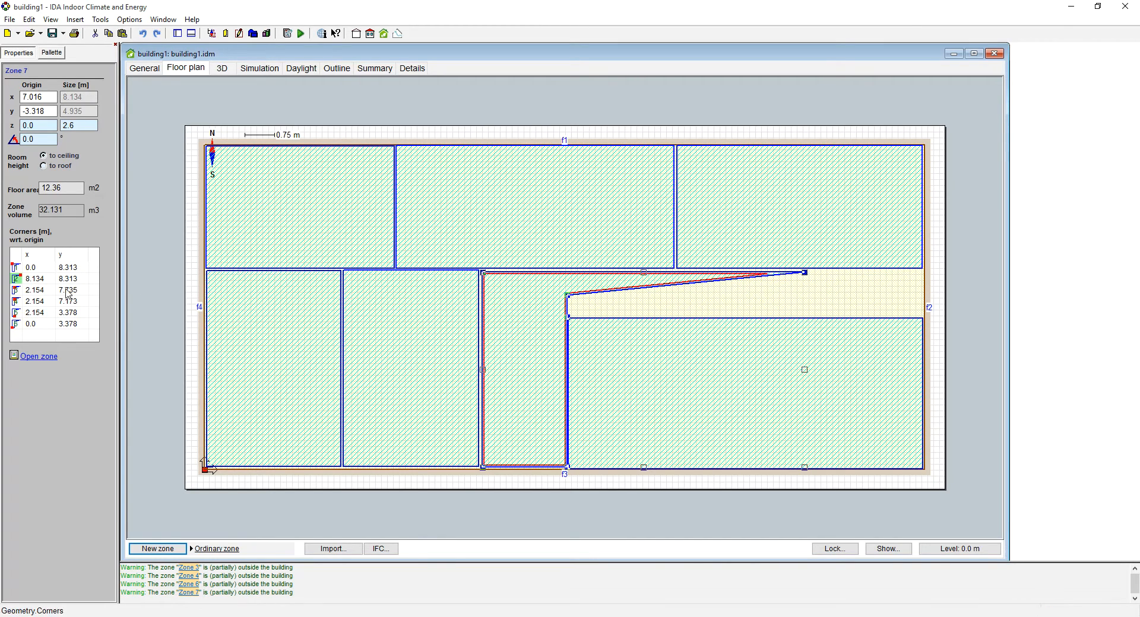
# Try x coordinates of 10 m and 12 m for corner 2 of Zone 7.
pyautogui.click(36, 278)
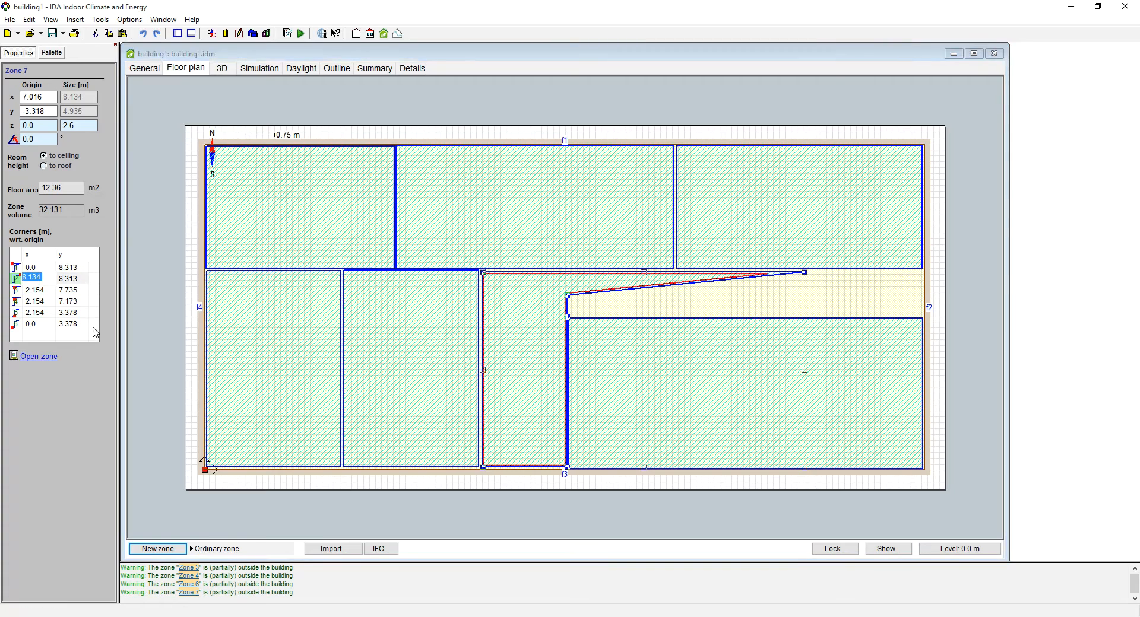
pyautogui.write('10')
pyautogui.press('Return')
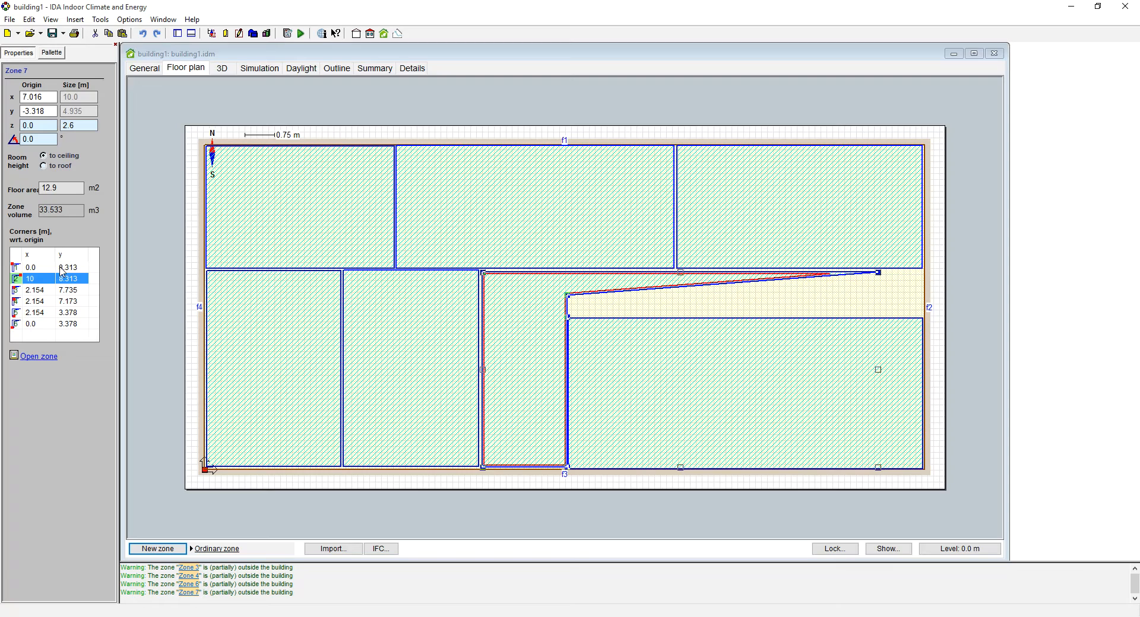
pyautogui.write('12')
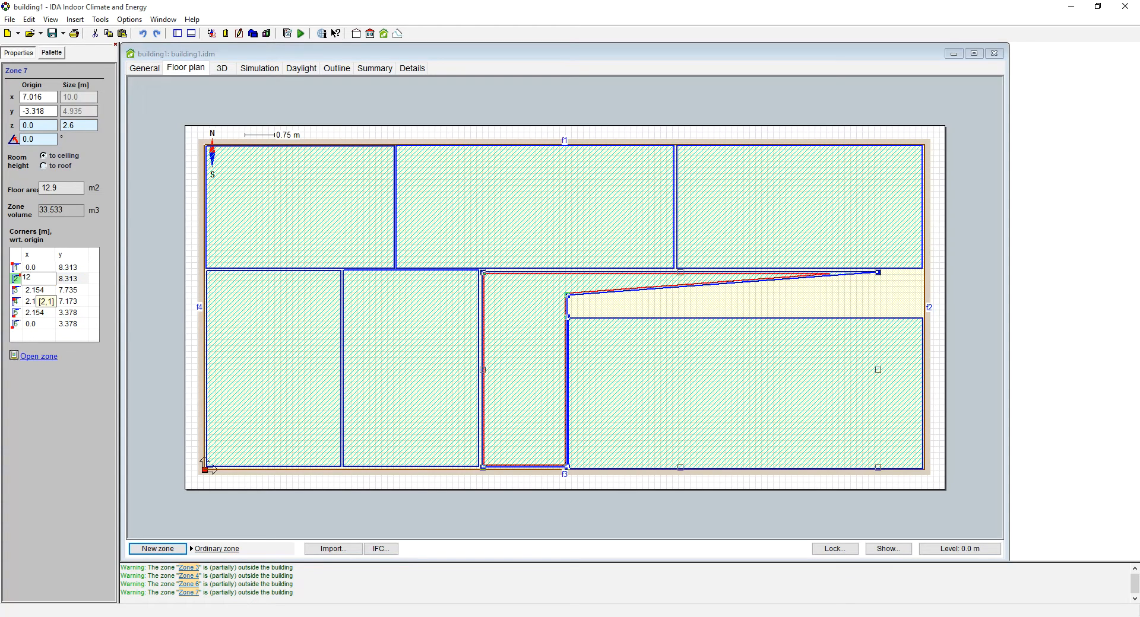
pyautogui.press('Return')
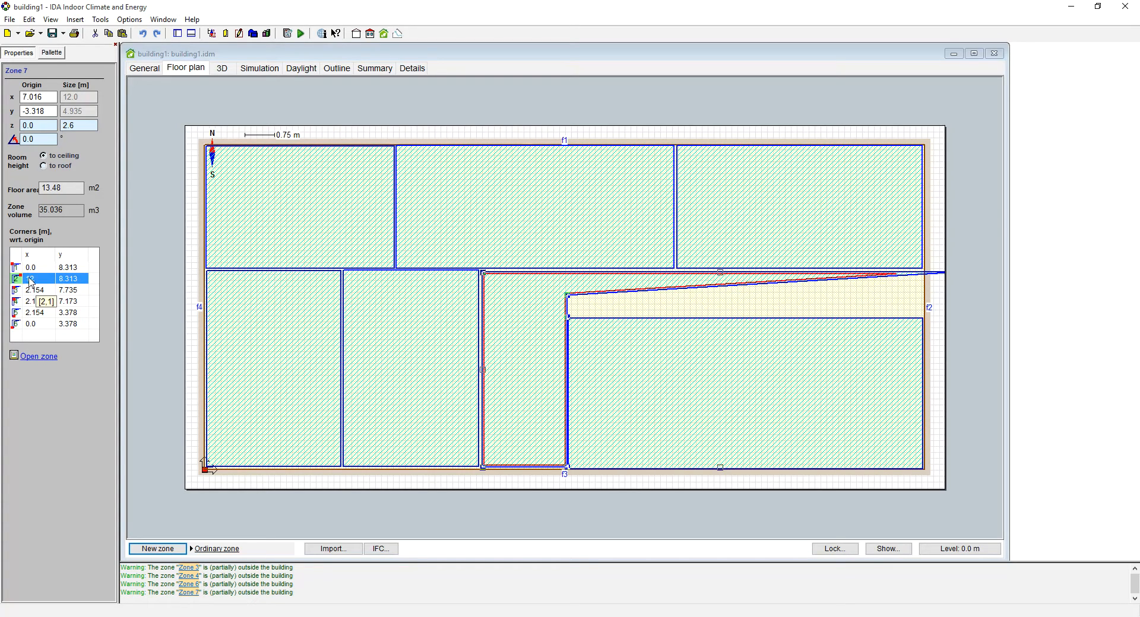
# Set the x coordinate of Zone 7's corner 2 to 11 m, near the building's east wall.
pyautogui.click(39, 279)
pyautogui.write('11')
pyautogui.press('Return')
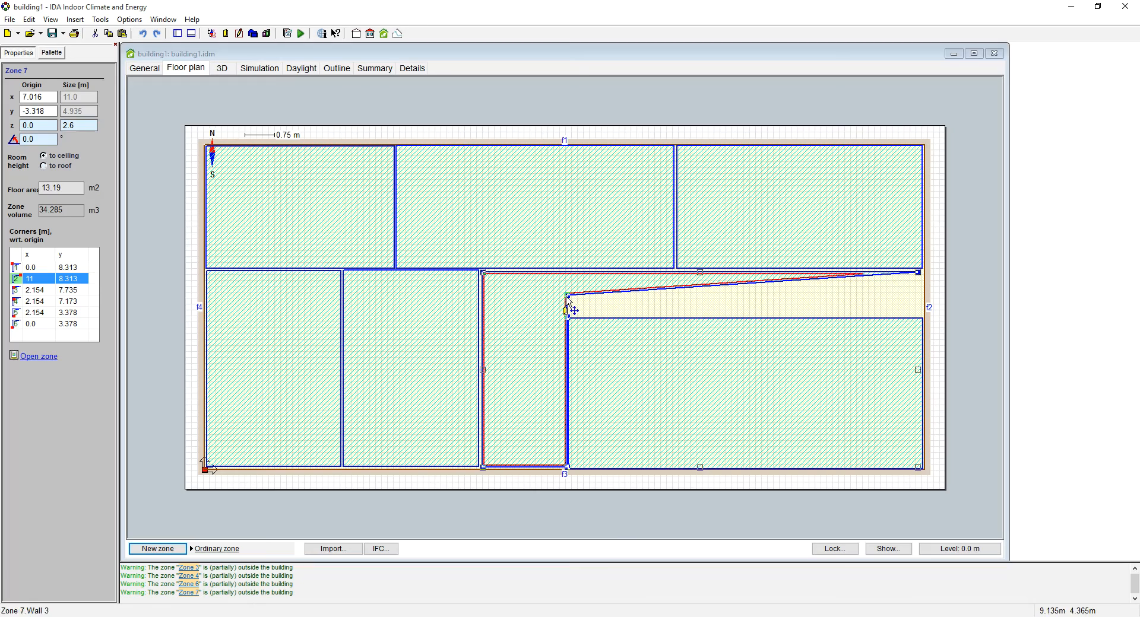
# Set corner 3 of Zone 7 to x 11 m and y 7.173 m, level with corner 4.
pyautogui.click(569, 298)
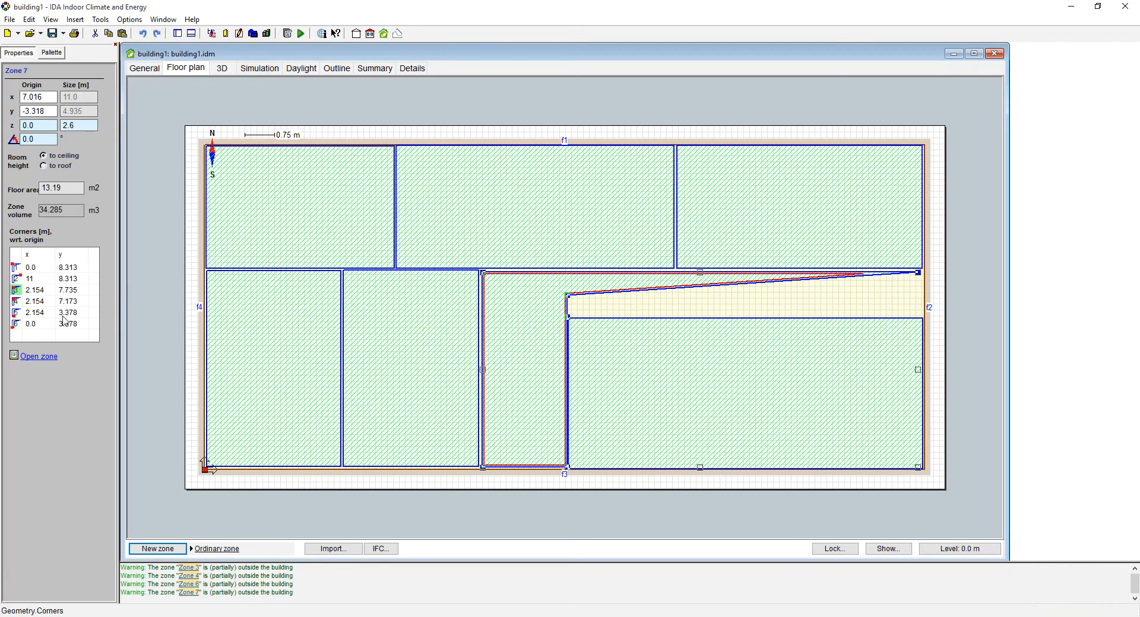
pyautogui.click(34, 290)
pyautogui.click(35, 290)
pyautogui.write('11')
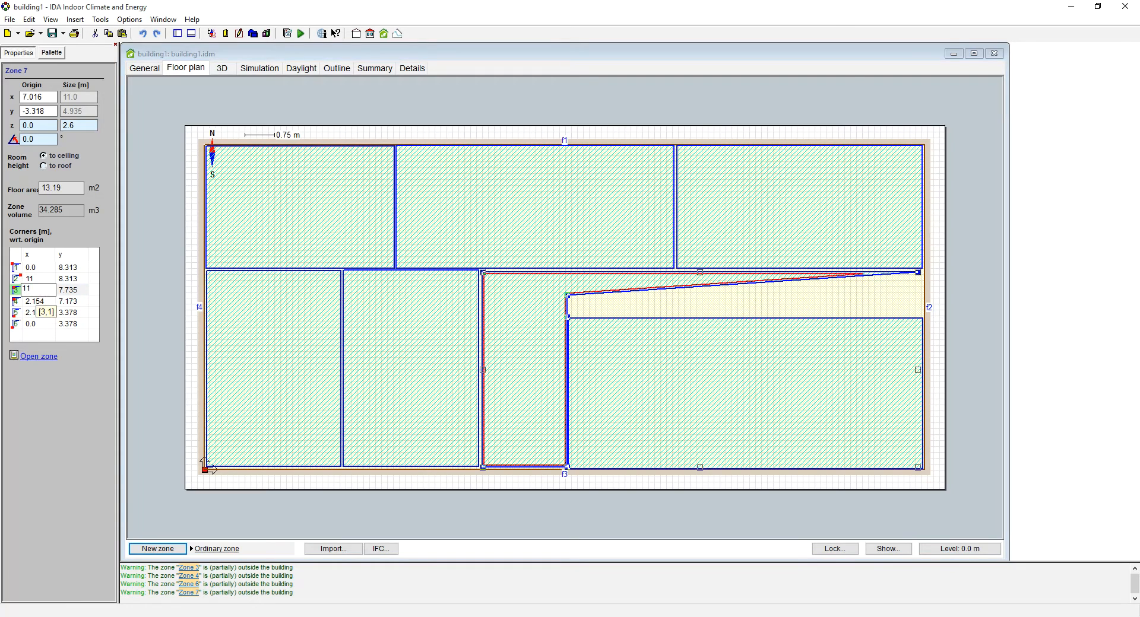
pyautogui.click(81, 291)
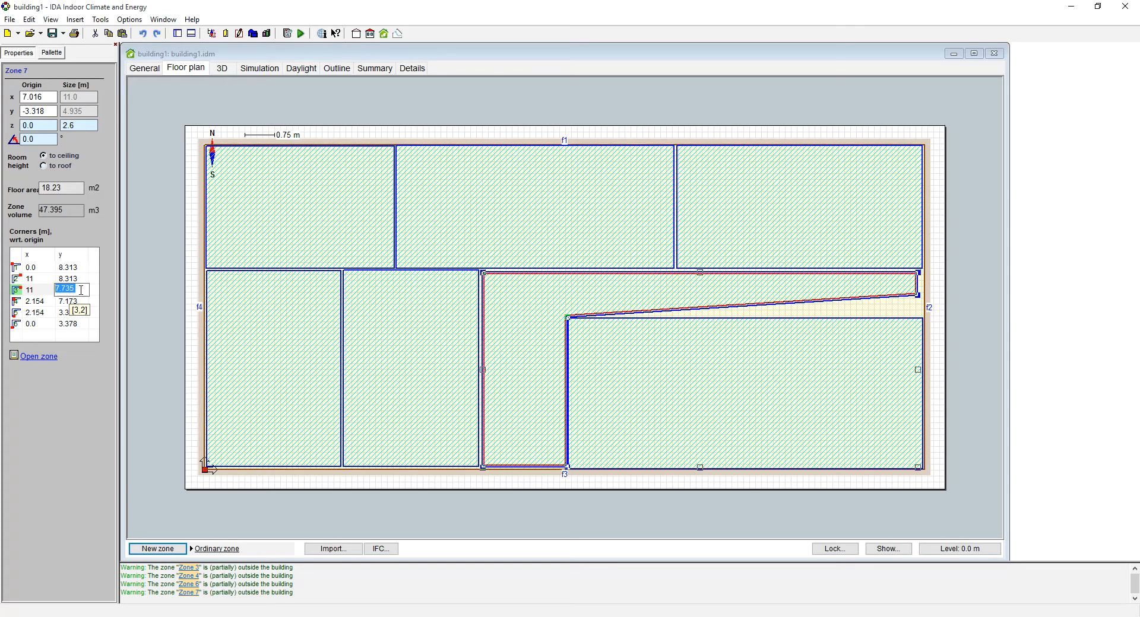
pyautogui.write('7.173')
pyautogui.press('Return')
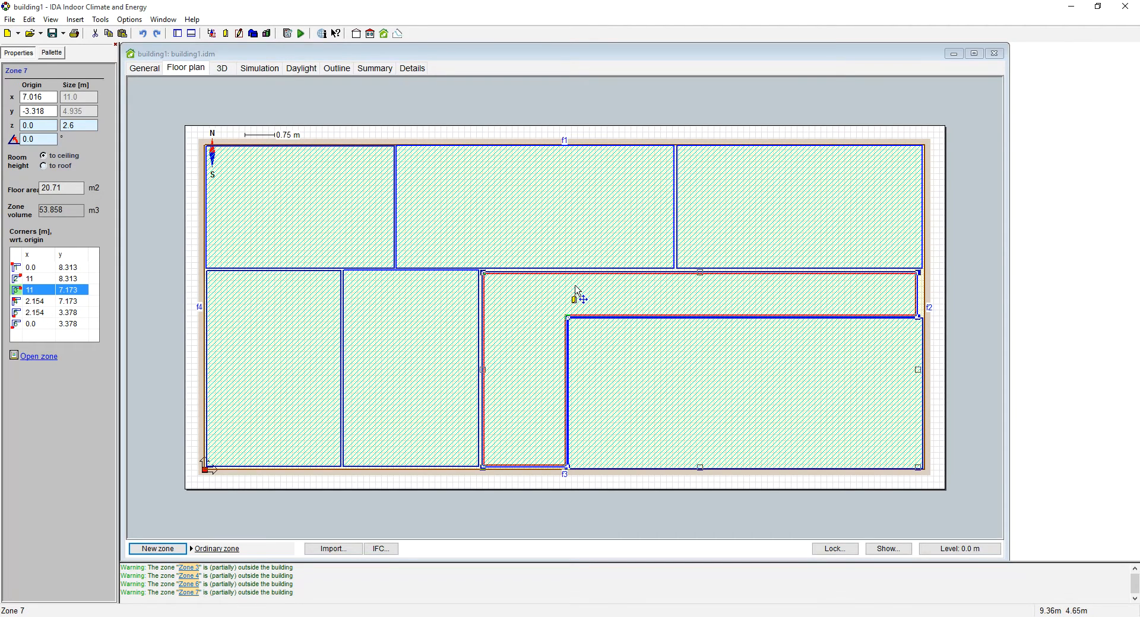
# Move Zone 7 slightly northeast so its origin is at about x 7.08, y -3.27.
pyautogui.click(547, 284)
pyautogui.moveTo(545, 284); pyautogui.dragTo(544, 282)
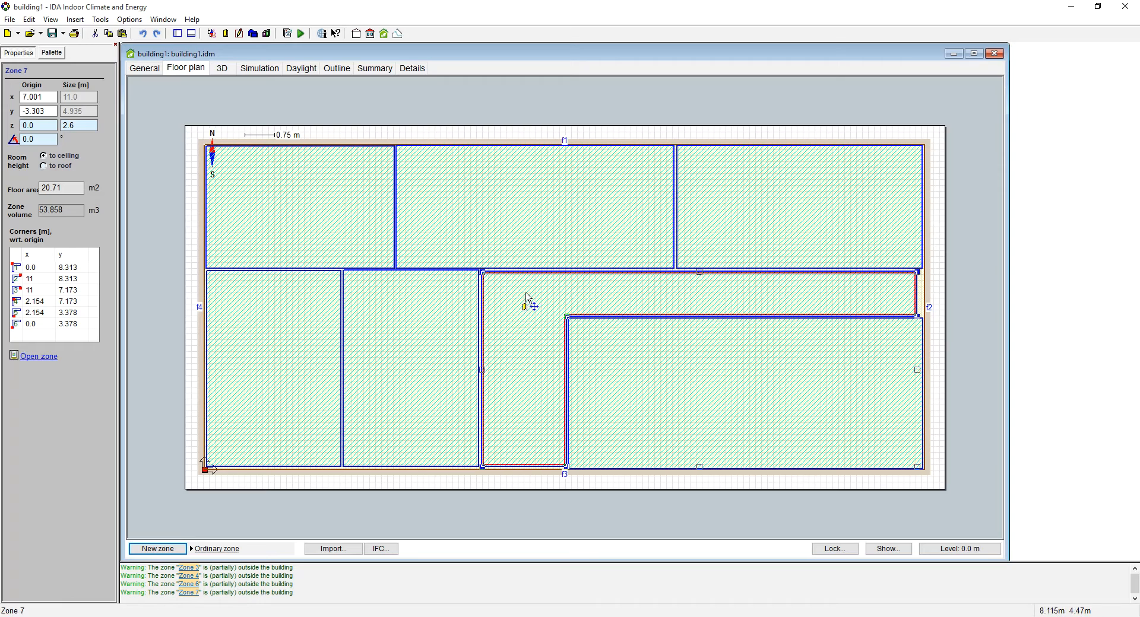
pyautogui.moveTo(527, 302); pyautogui.dragTo(525, 293)
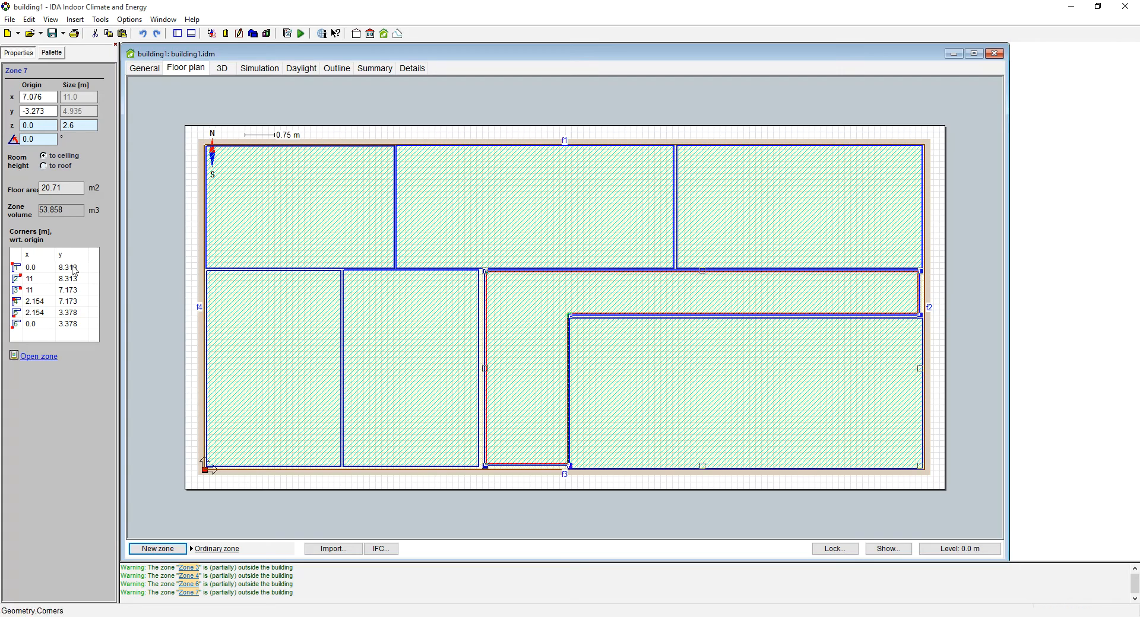
# Try extending Zone 7's corner 2 to x 11.2 m and then 11.1 m.
pyautogui.click(920, 285)
pyautogui.click(919, 284)
pyautogui.doubleClick(46, 279)
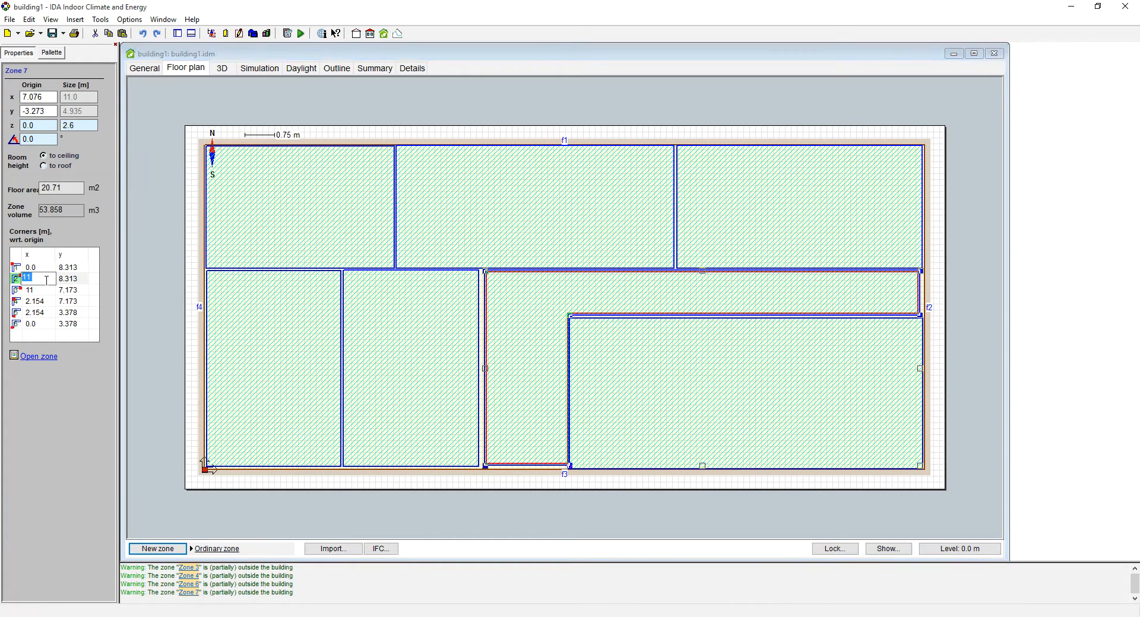
pyautogui.write('11,2')
pyautogui.press('Return')
pyautogui.click(48, 284)
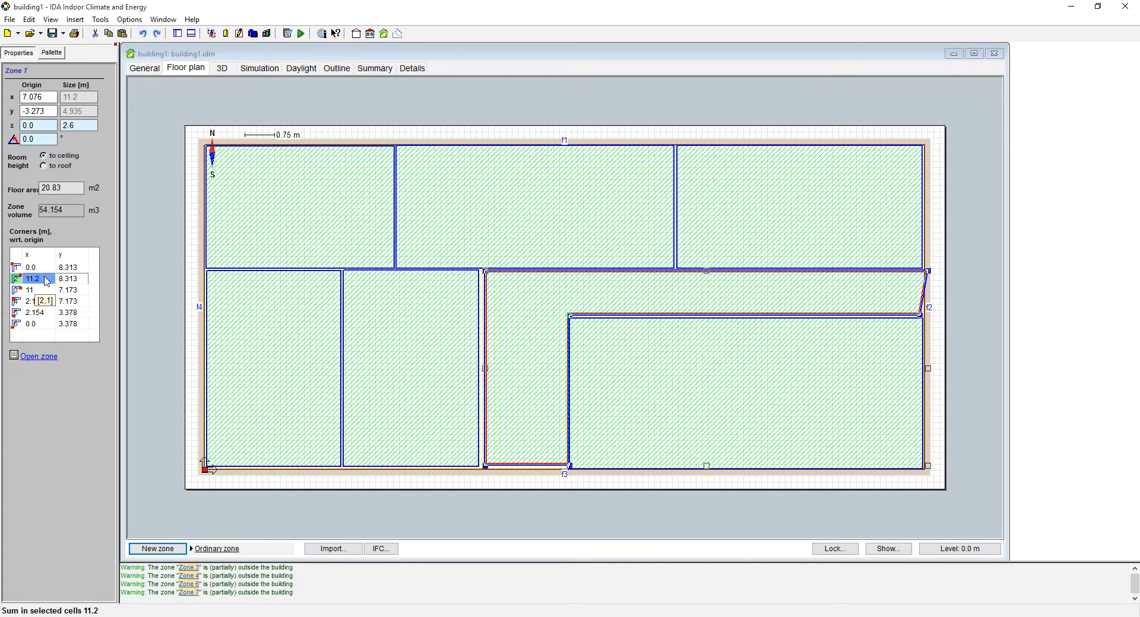
pyautogui.doubleClick(43, 281)
pyautogui.write('11')
pyautogui.press('Return')
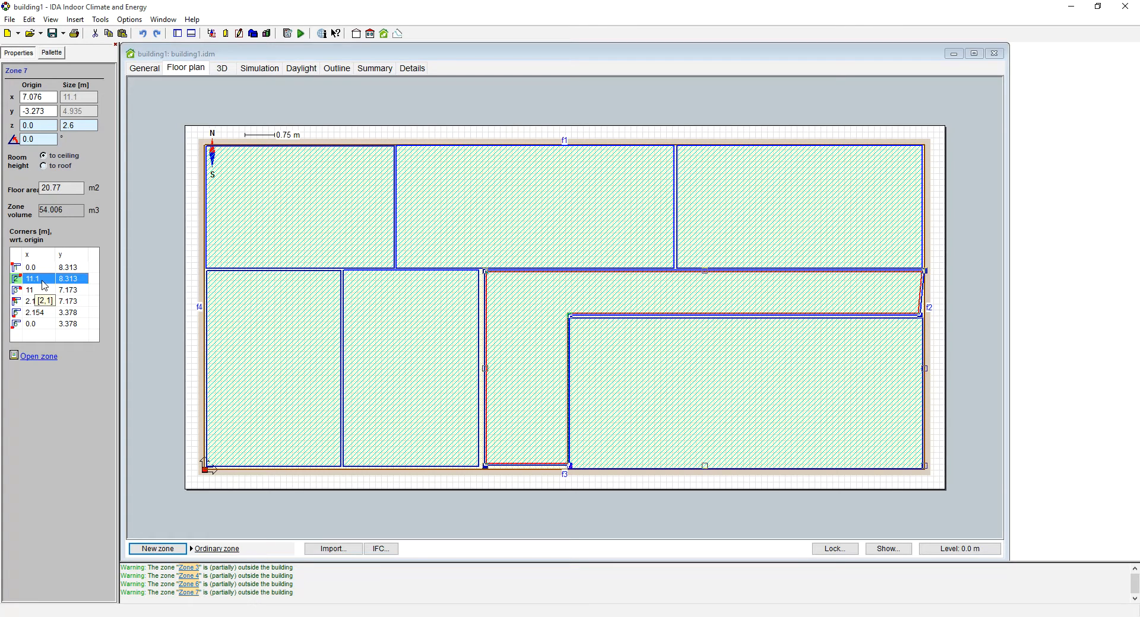
# Set the x coordinates of Zone 7's corners 2 and 3 to 11.05 m and deselect the zone.
pyautogui.doubleClick(55, 268)
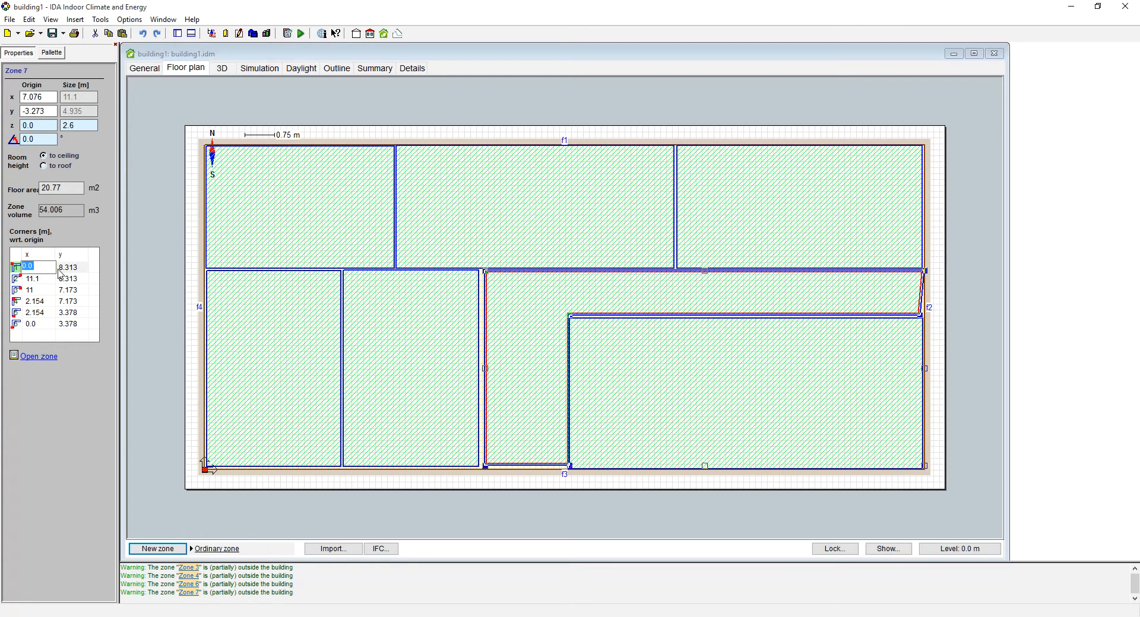
pyautogui.doubleClick(28, 279)
pyautogui.write('1')
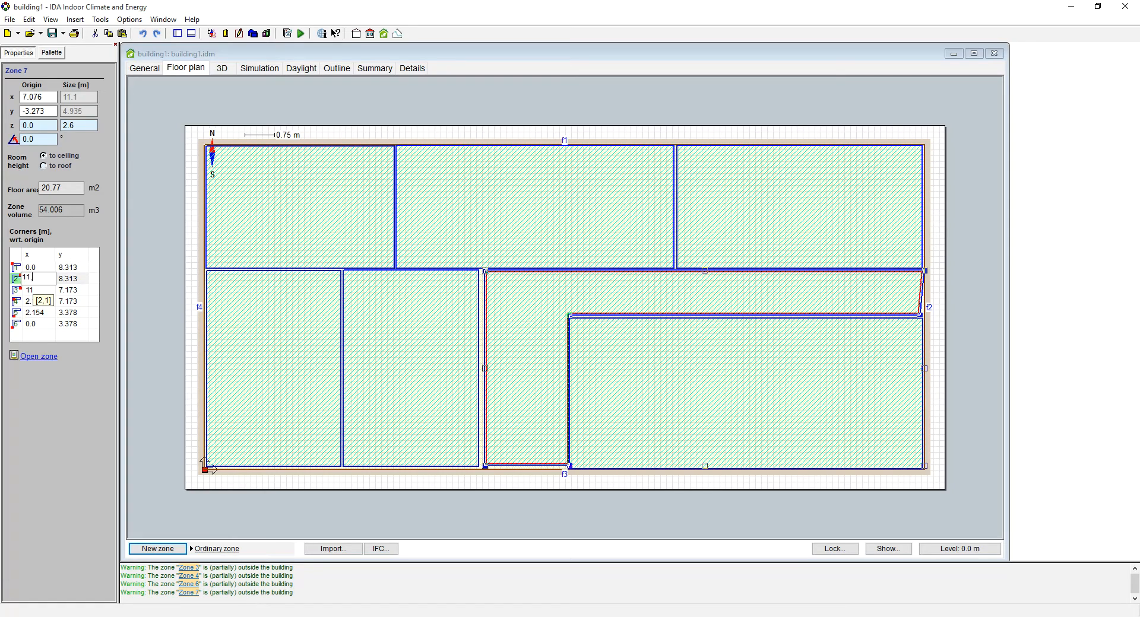
pyautogui.press('Return')
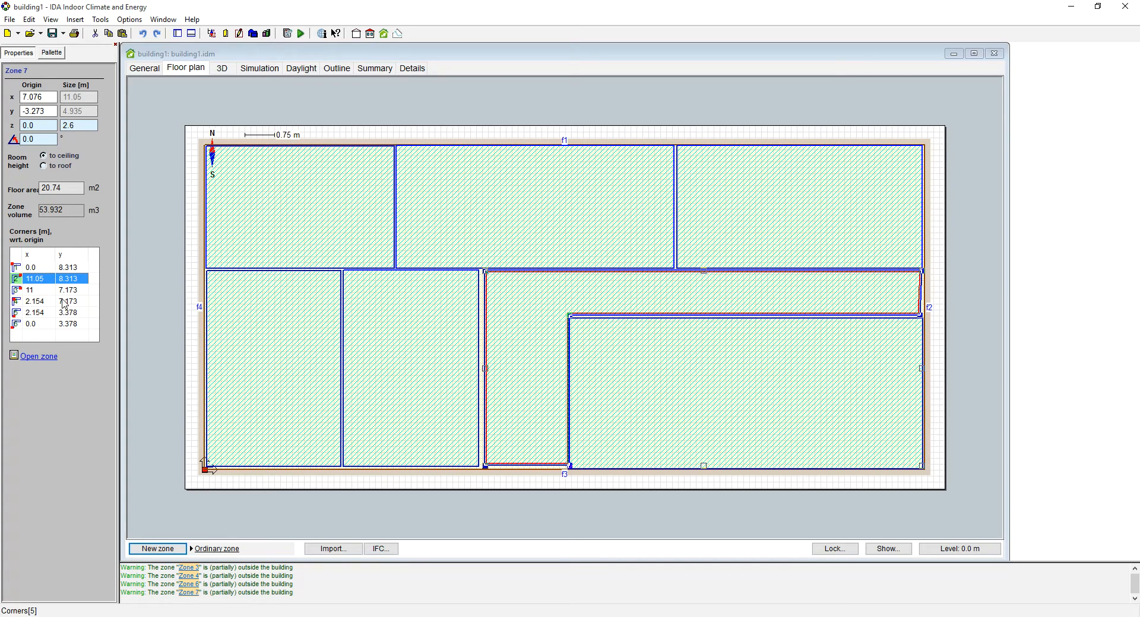
pyautogui.doubleClick(42, 291)
pyautogui.write('11')
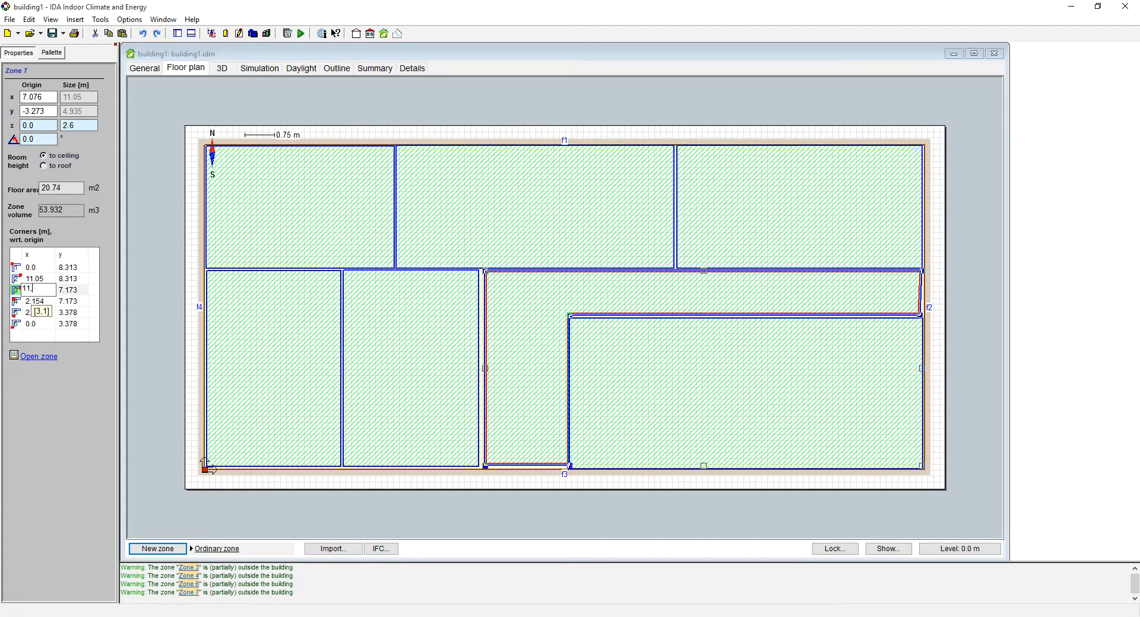
pyautogui.write(',05')
pyautogui.press('Return')
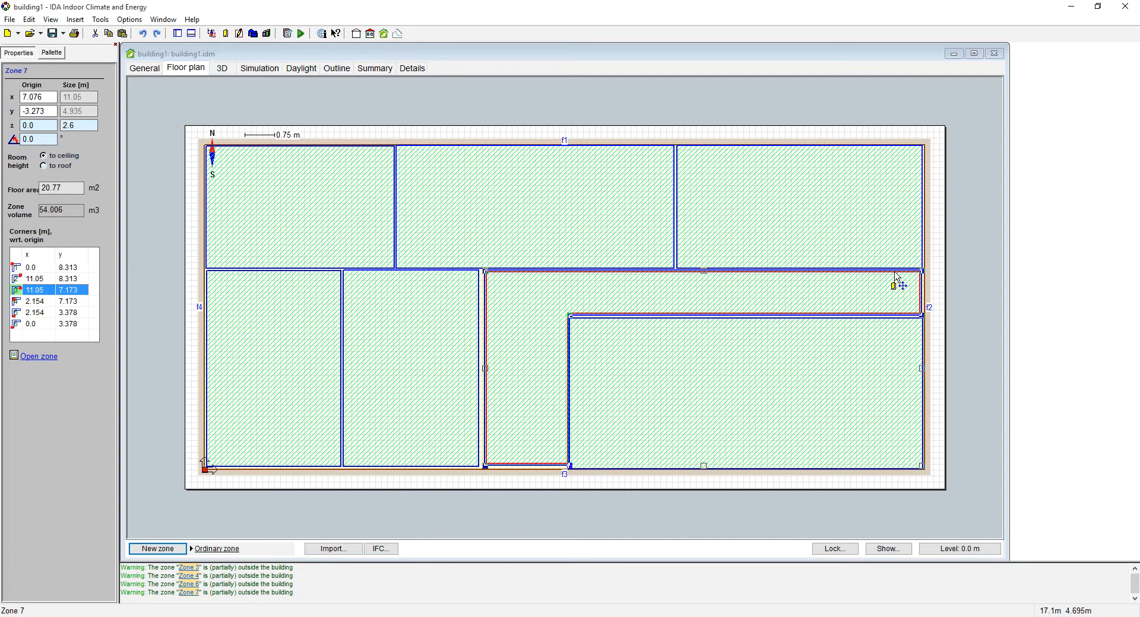
pyautogui.click(926, 288)
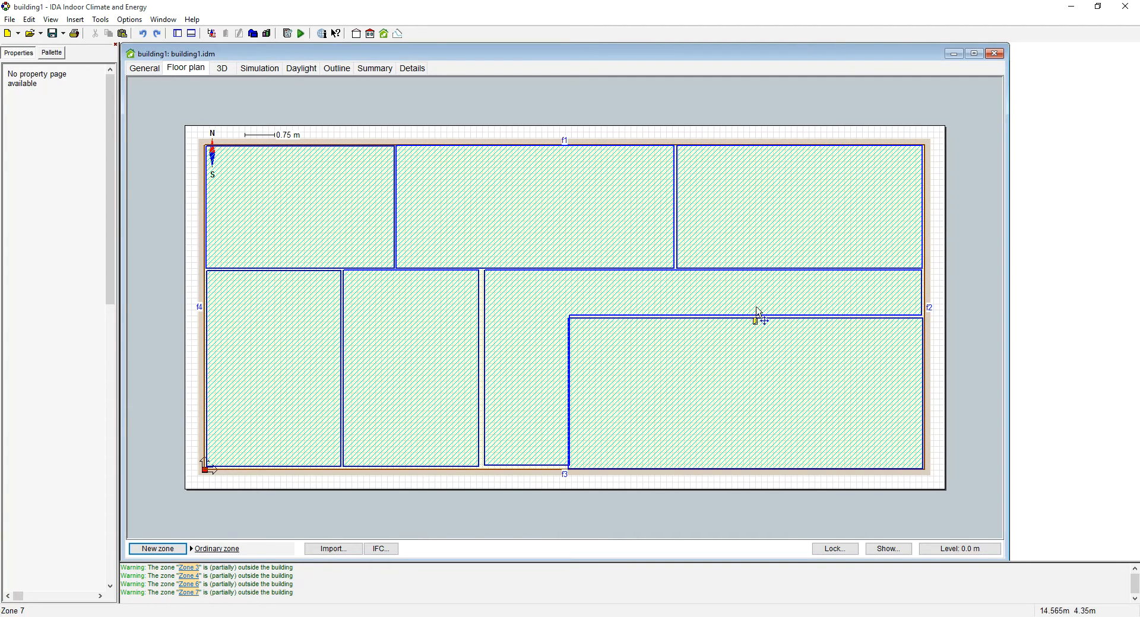
# Shrink Zone 3 from its northwest corner to about 8.82 by 3.80 m, clearing Zone 7's walls.
pyautogui.click(651, 356)
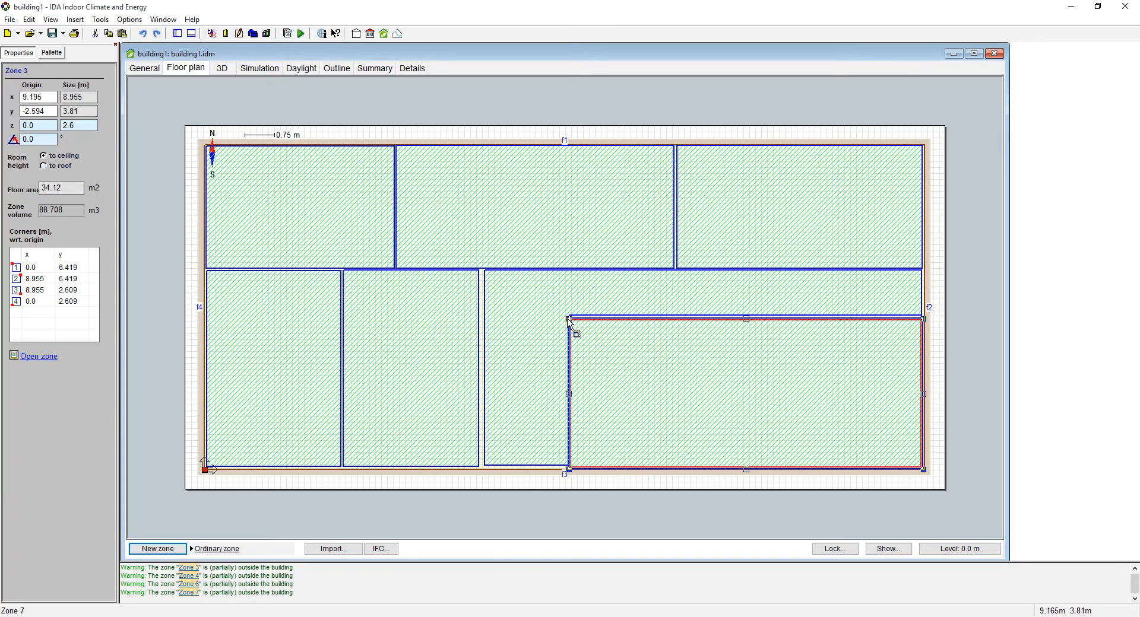
pyautogui.moveTo(570, 318); pyautogui.dragTo(574, 320)
pyautogui.click(935, 354)
# Shift Zone 3 slightly northeast and pull in its southwest corner, making it about 8.78 by 3.72 m.
pyautogui.click(793, 394)
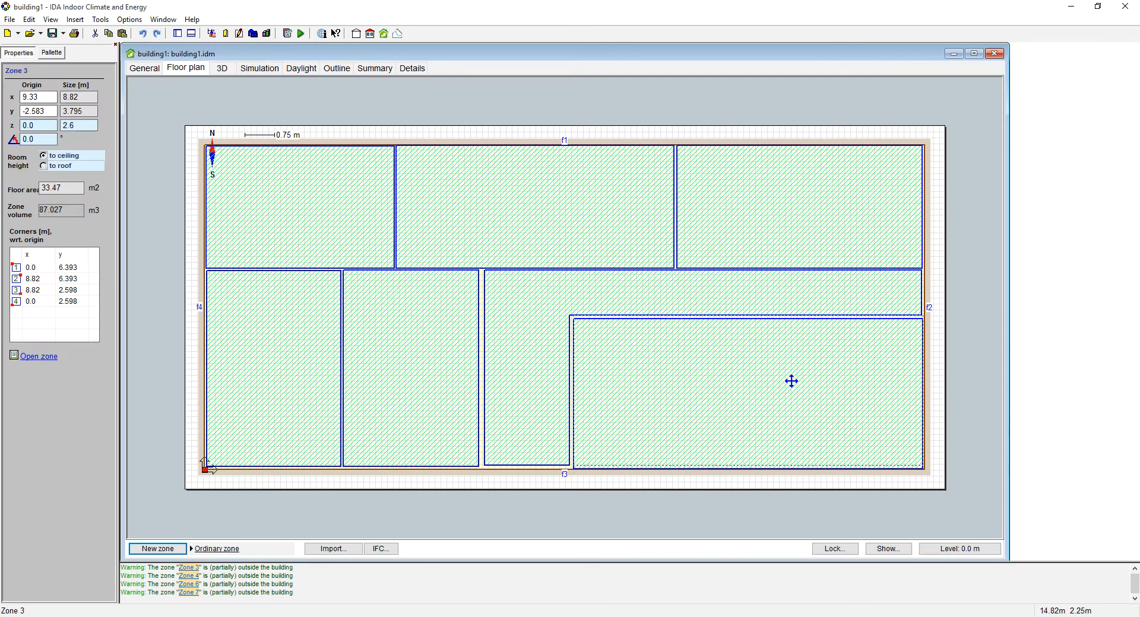
pyautogui.moveTo(791, 382); pyautogui.dragTo(790, 384)
pyautogui.press('Down')
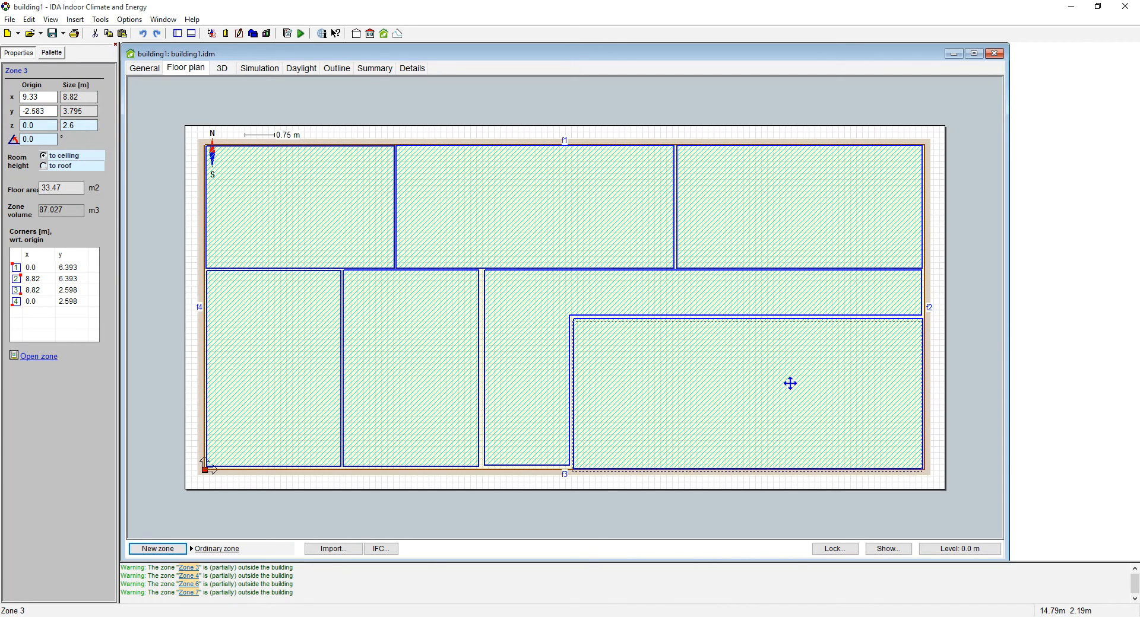
pyautogui.moveTo(790, 382); pyautogui.dragTo(792, 382)
pyautogui.click(942, 394)
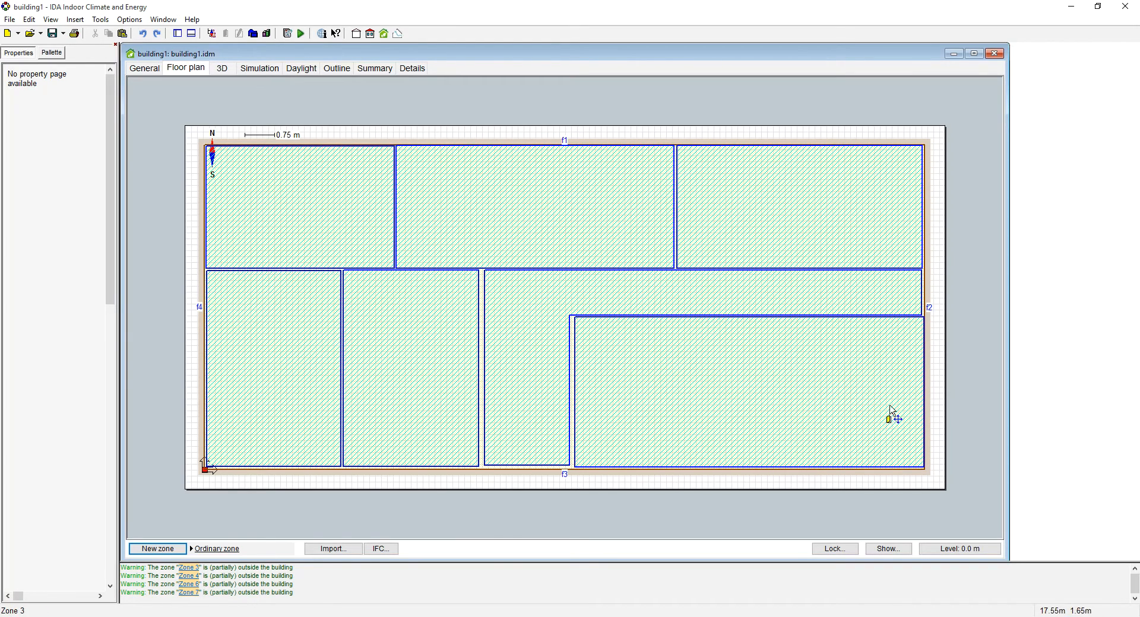
pyautogui.click(591, 461)
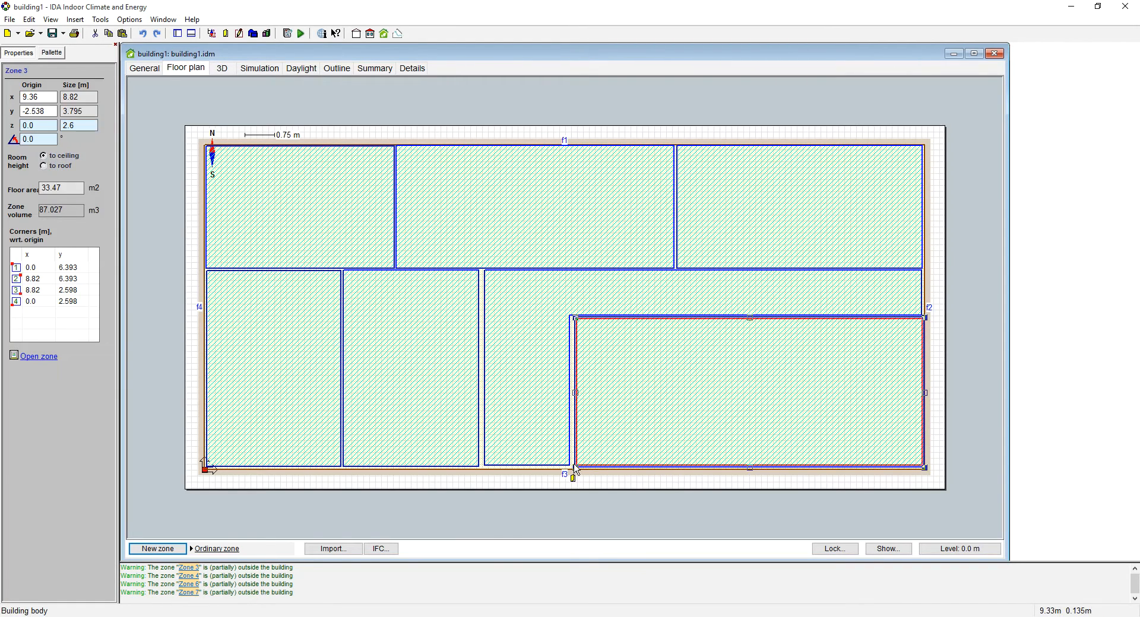
pyautogui.moveTo(578, 471); pyautogui.dragTo(580, 466)
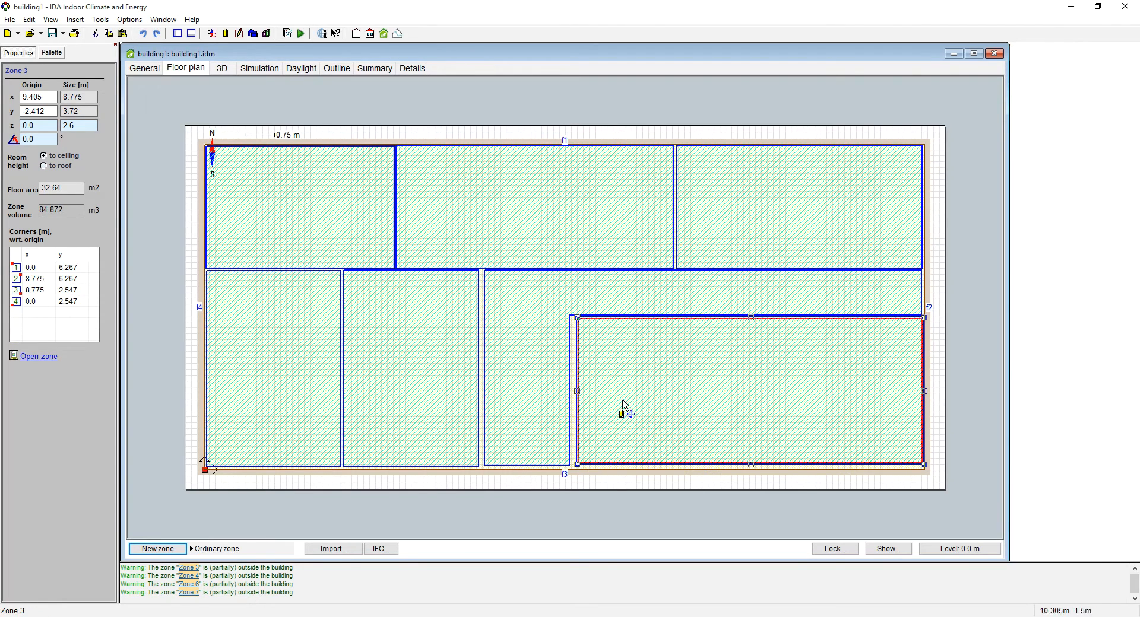
# Move Zone 3 slightly southwest so its origin sits at about x 9.3 m, y -2.44 m, beside Zone 7.
pyautogui.moveTo(681, 351); pyautogui.dragTo(674, 347)
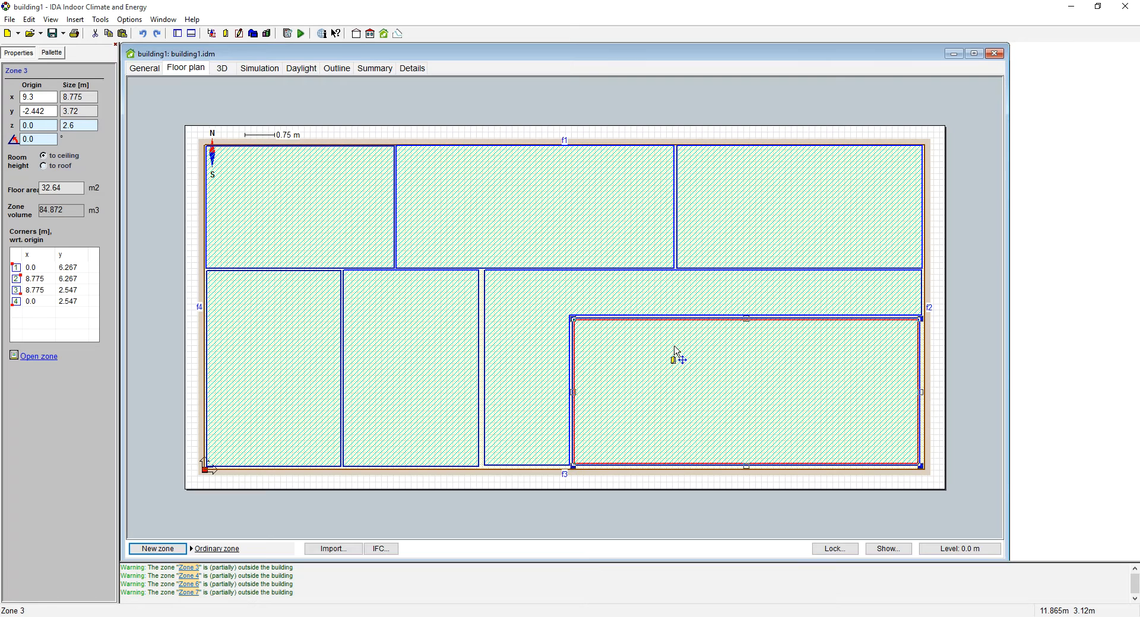
pyautogui.click(638, 310)
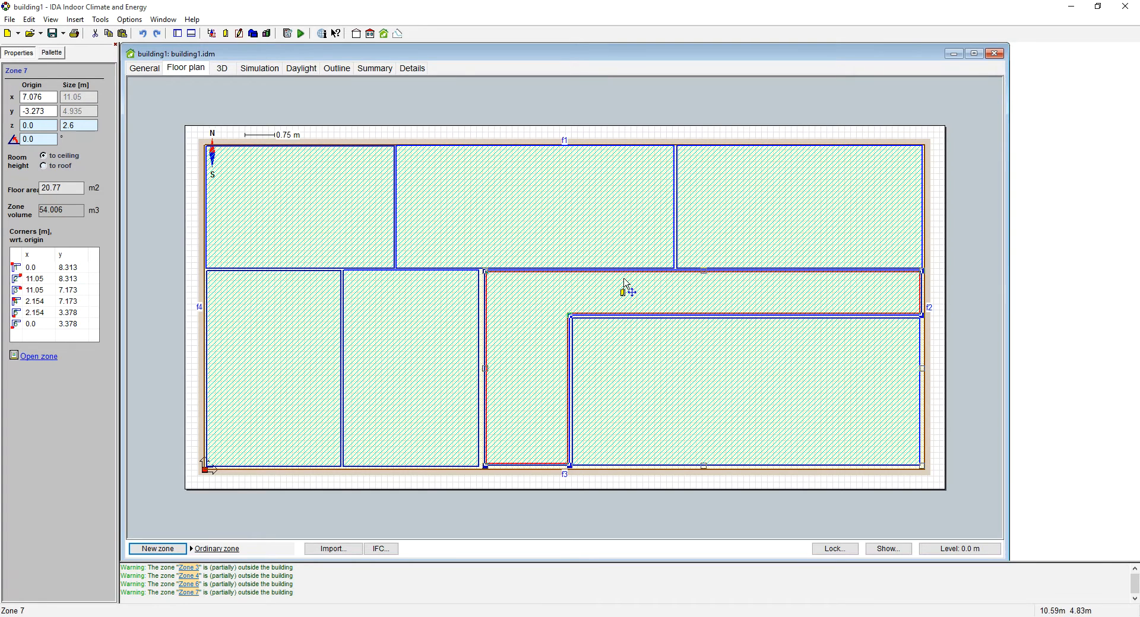
pyautogui.click(787, 209)
# Widen Zone 6 eastward to about 3.47 m, bringing its east wall close to Zone 7.
pyautogui.click(478, 313)
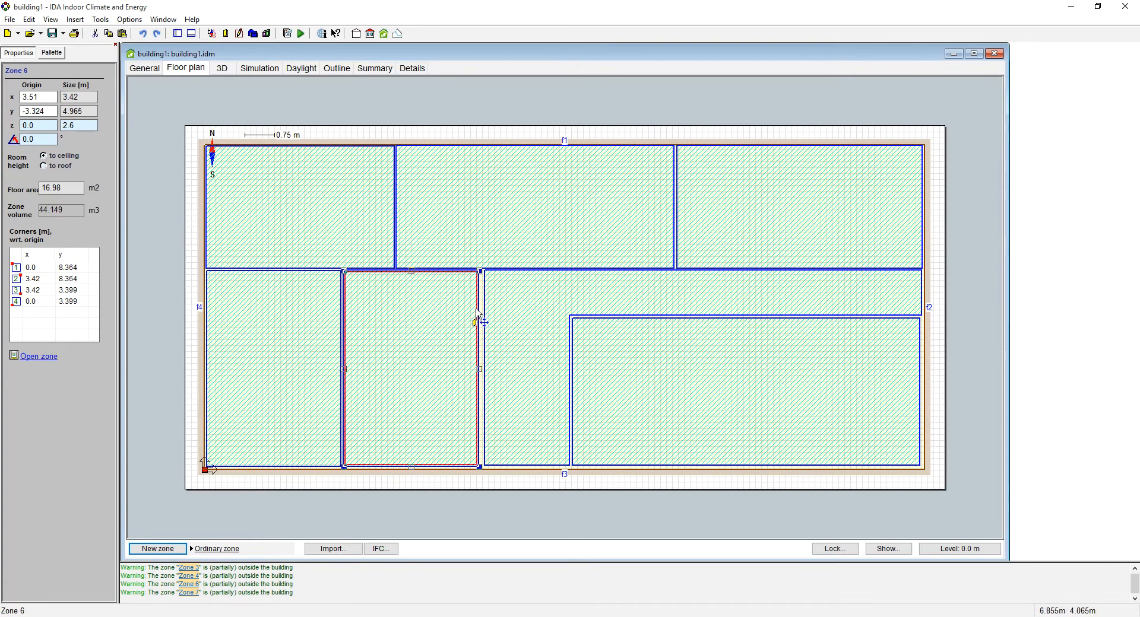
pyautogui.click(480, 370)
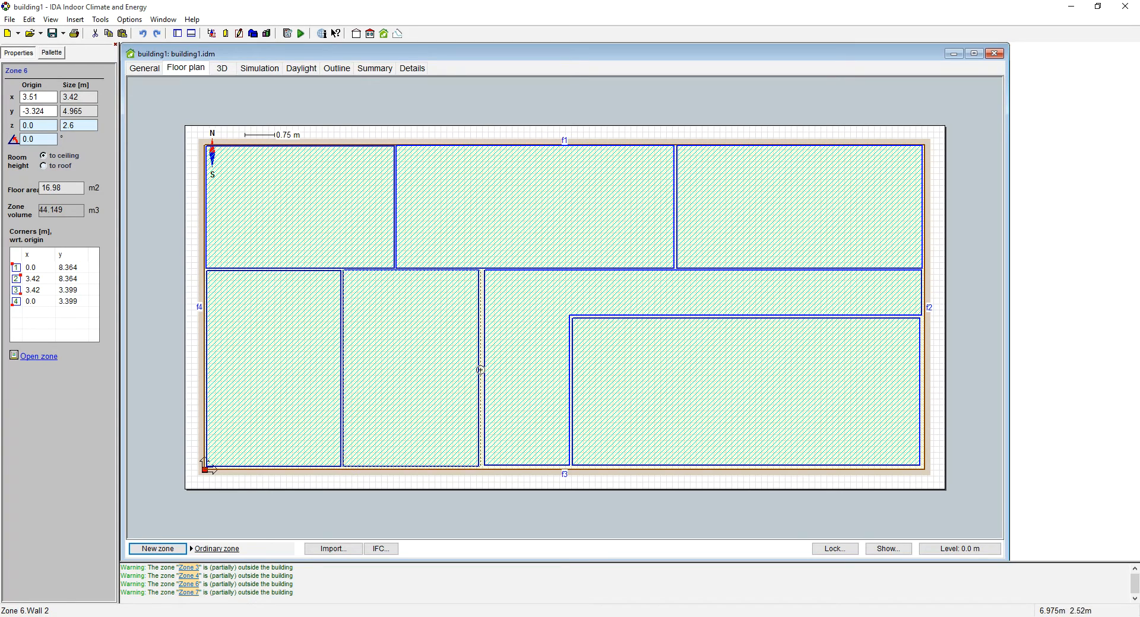
pyautogui.moveTo(480, 370); pyautogui.dragTo(486, 386)
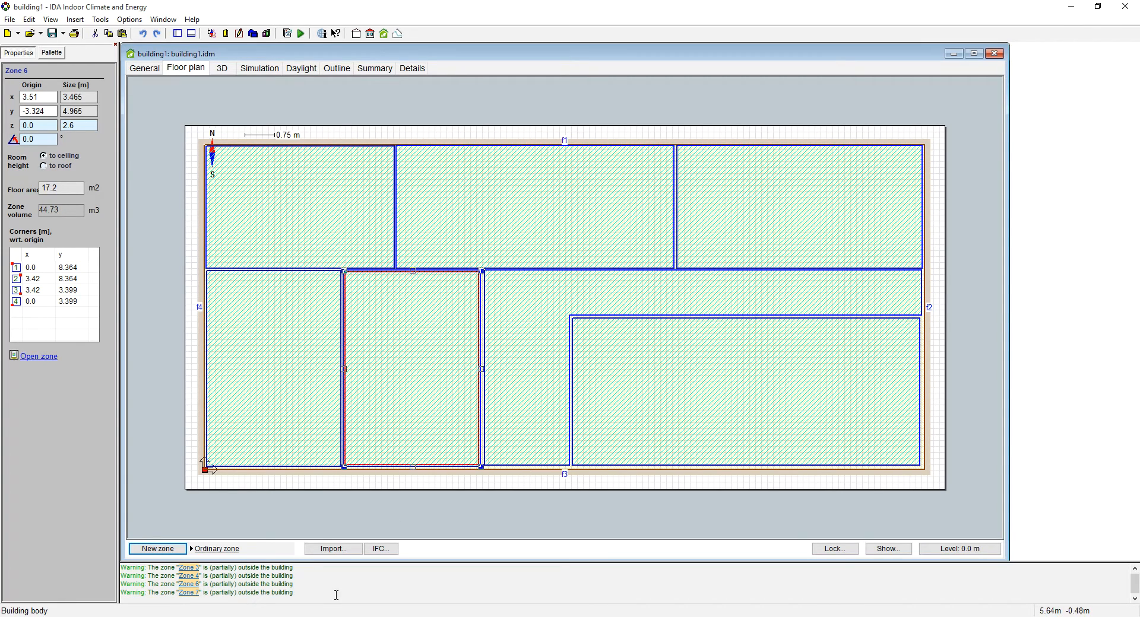
# Clear all messages from the warning log.
pyautogui.click(232, 583)
pyautogui.rightClick(265, 583)
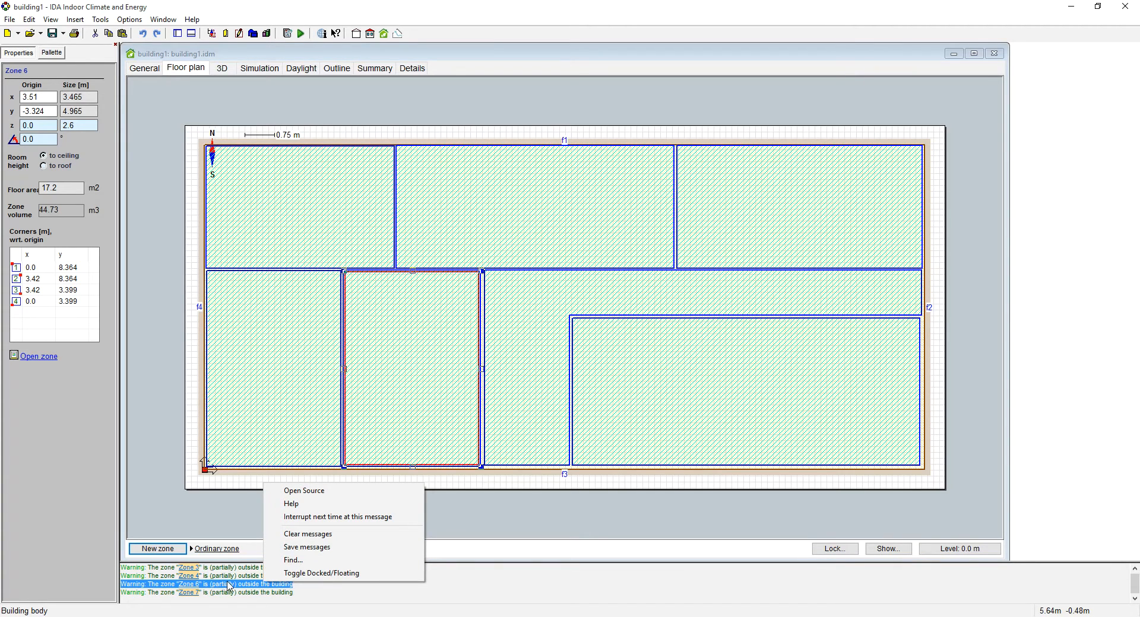
pyautogui.click(361, 534)
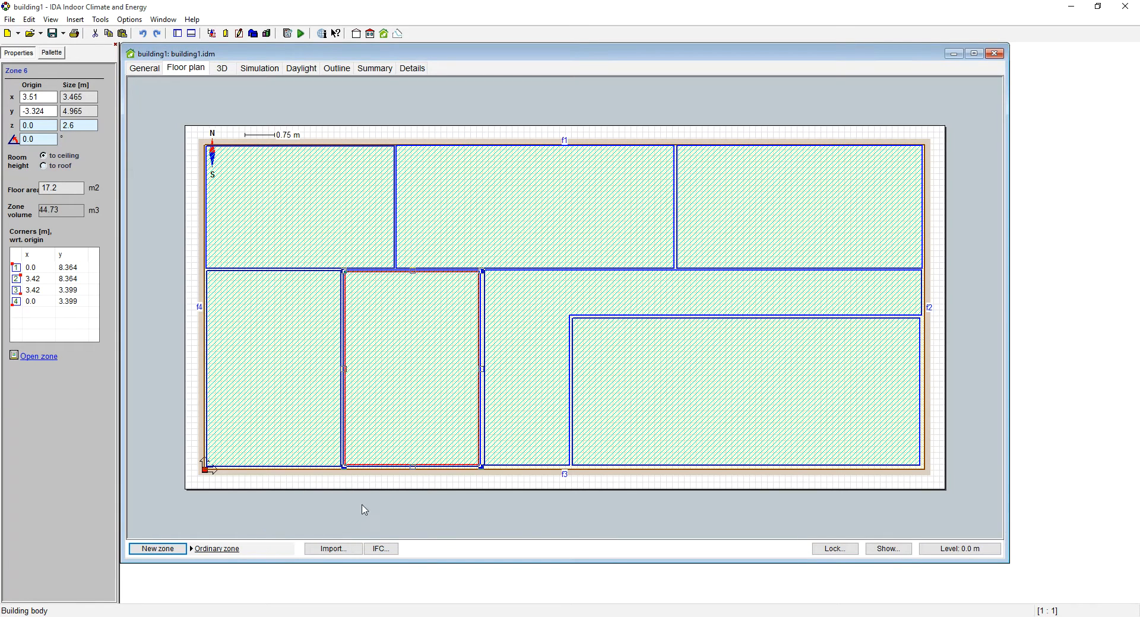
# Go through the zones on the floor plan one by one to review their placement and sizes.
pyautogui.click(517, 319)
pyautogui.click(496, 214)
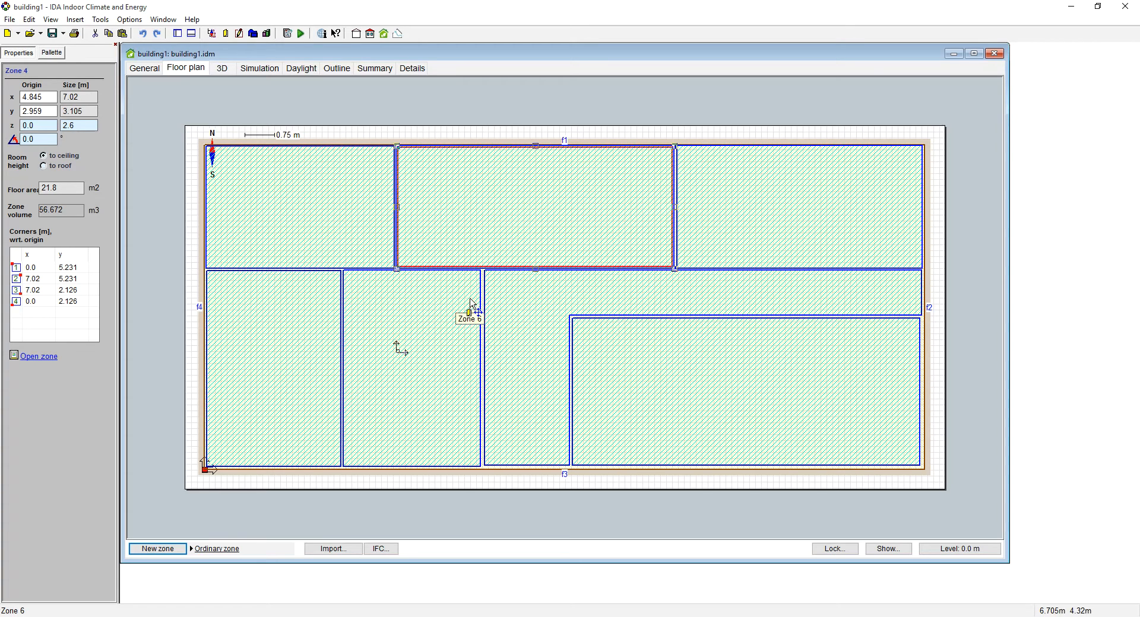
pyautogui.click(282, 327)
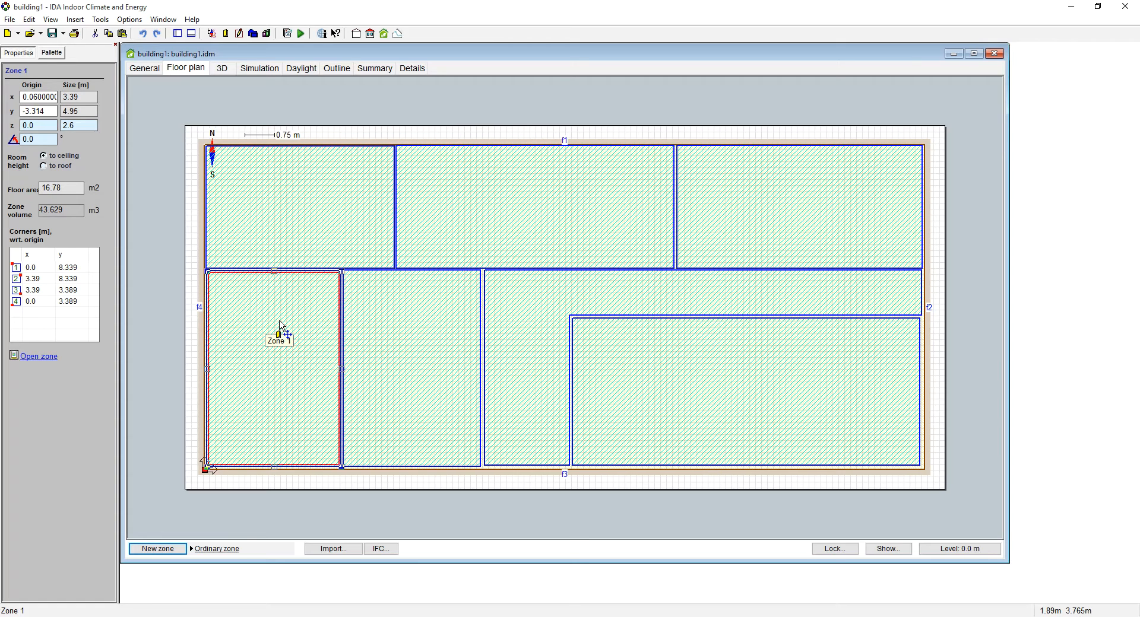
pyautogui.click(298, 219)
pyautogui.click(350, 306)
pyautogui.click(457, 232)
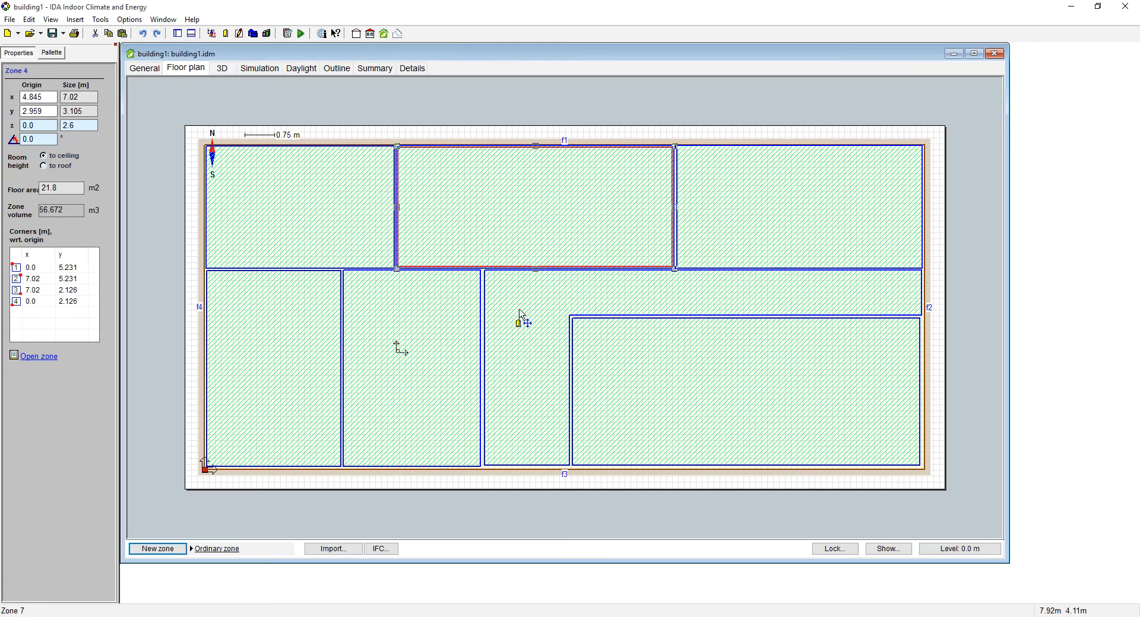
pyautogui.click(520, 317)
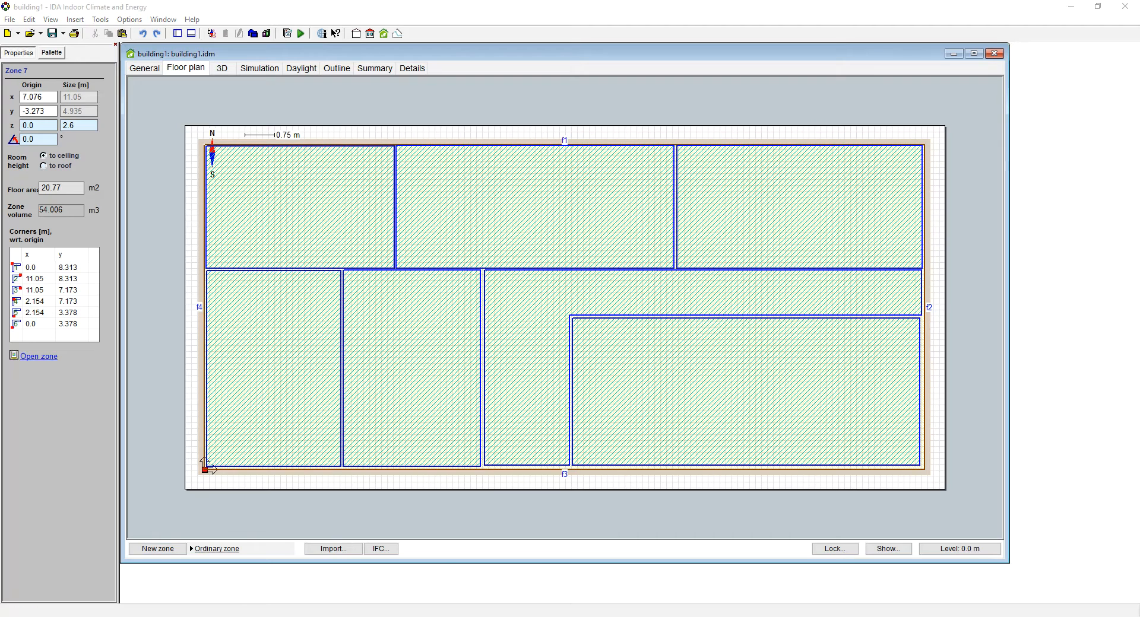
# Compare the building's general zone table with the floor plan to identify which room each zone represents.
pyautogui.click(145, 68)
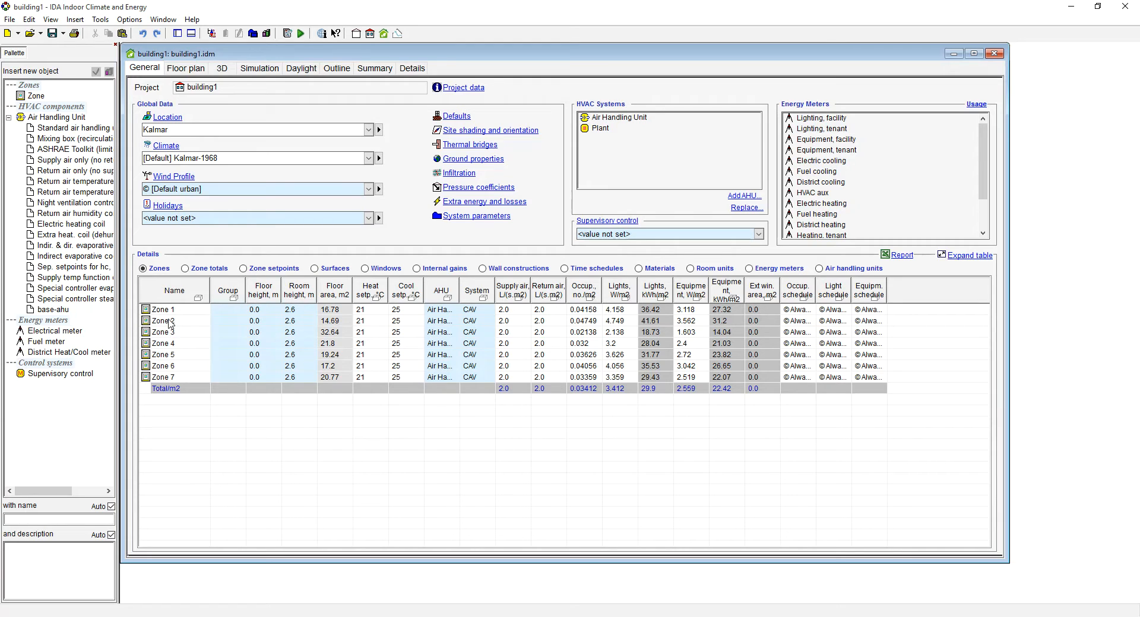
pyautogui.click(184, 69)
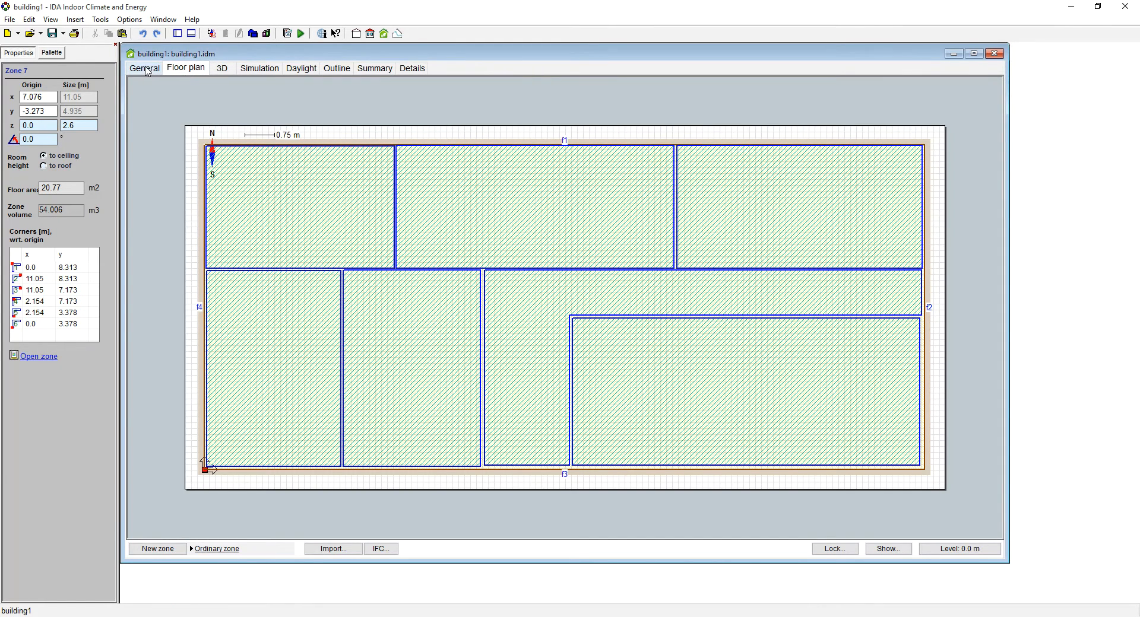
pyautogui.click(146, 68)
pyautogui.click(166, 324)
pyautogui.click(166, 332)
pyautogui.click(166, 344)
pyautogui.click(166, 355)
pyautogui.click(166, 366)
pyautogui.click(186, 68)
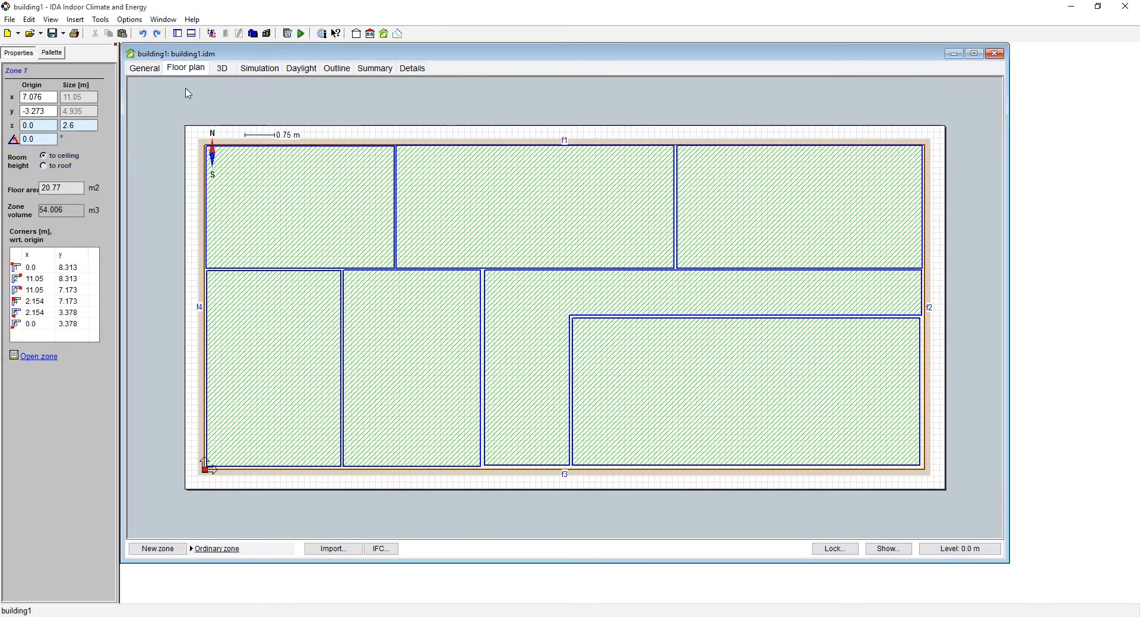
pyautogui.click(303, 165)
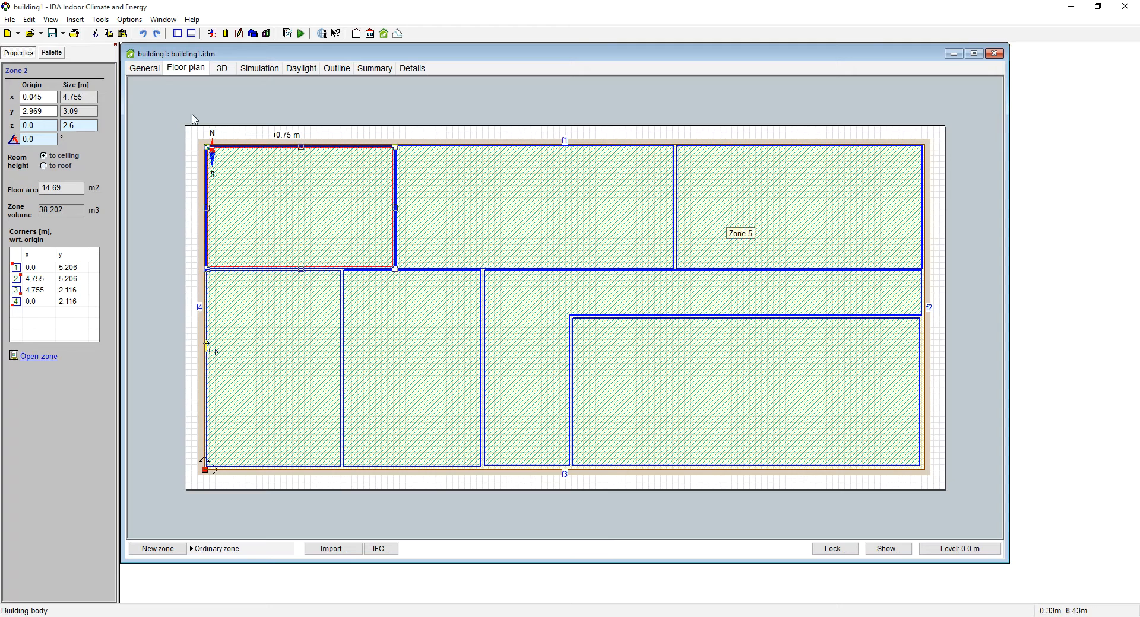
pyautogui.click(149, 69)
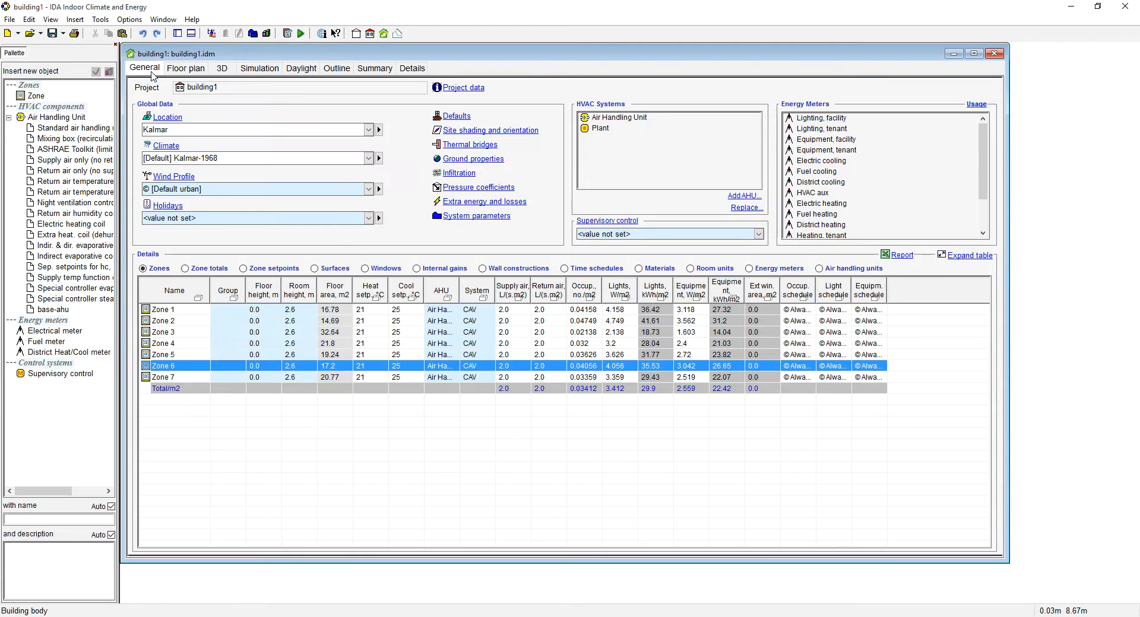
pyautogui.click(169, 311)
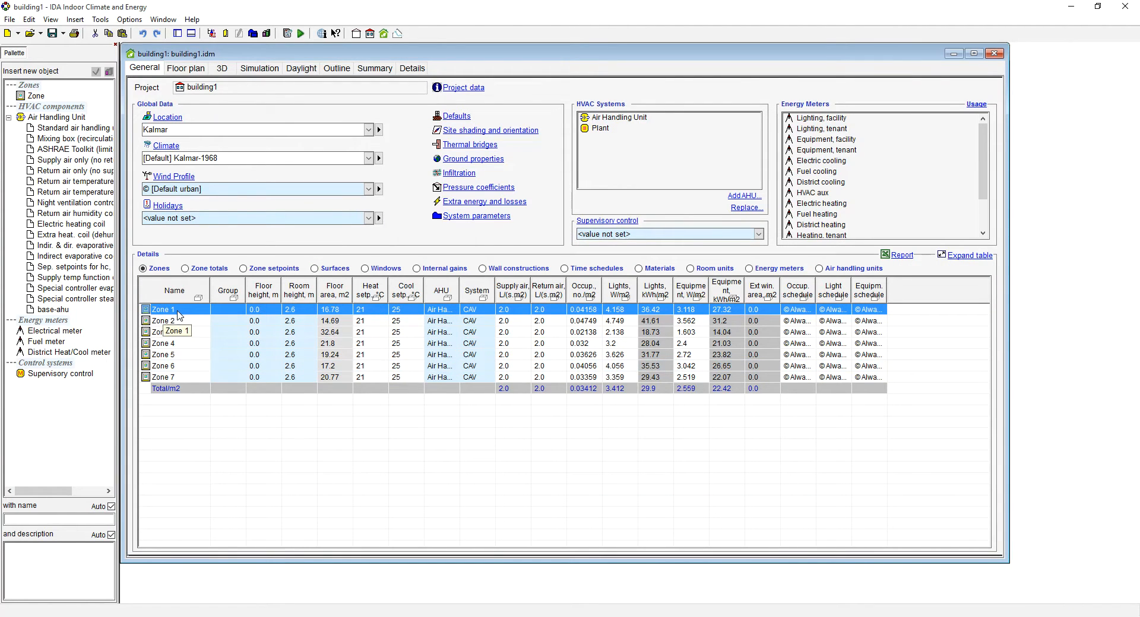
pyautogui.rightClick(169, 310)
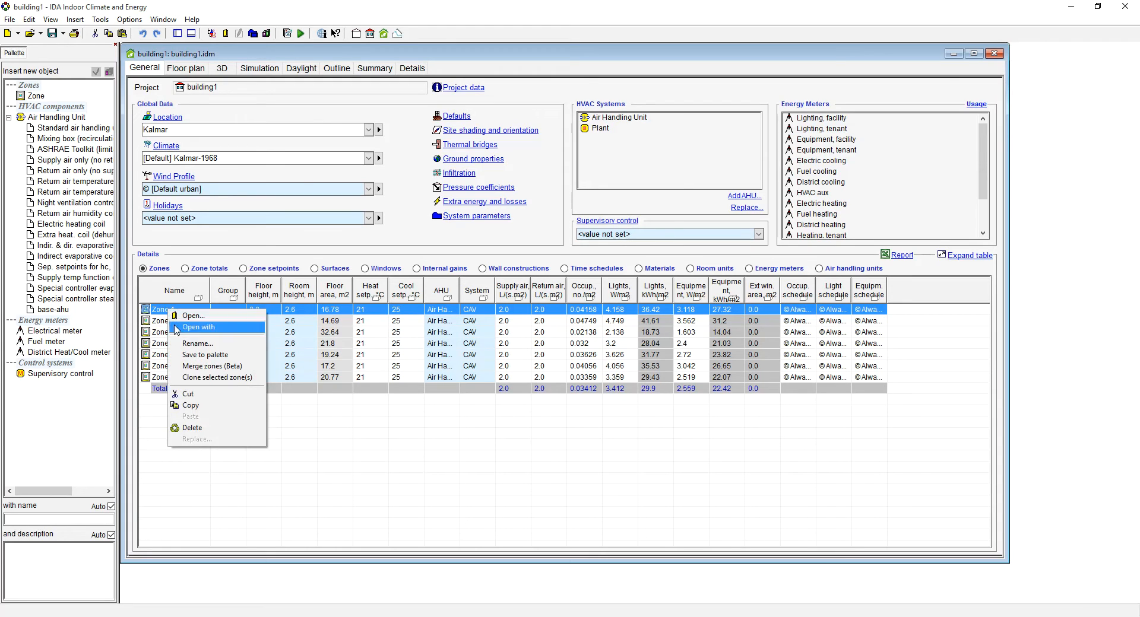
pyautogui.click(169, 315)
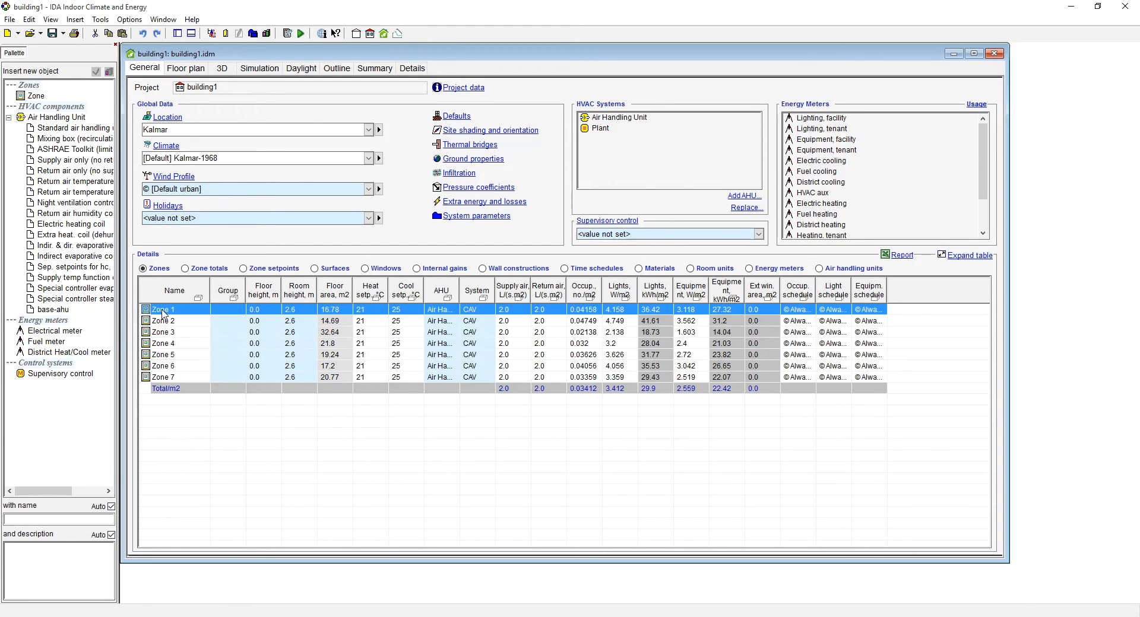
pyautogui.click(1011, 53)
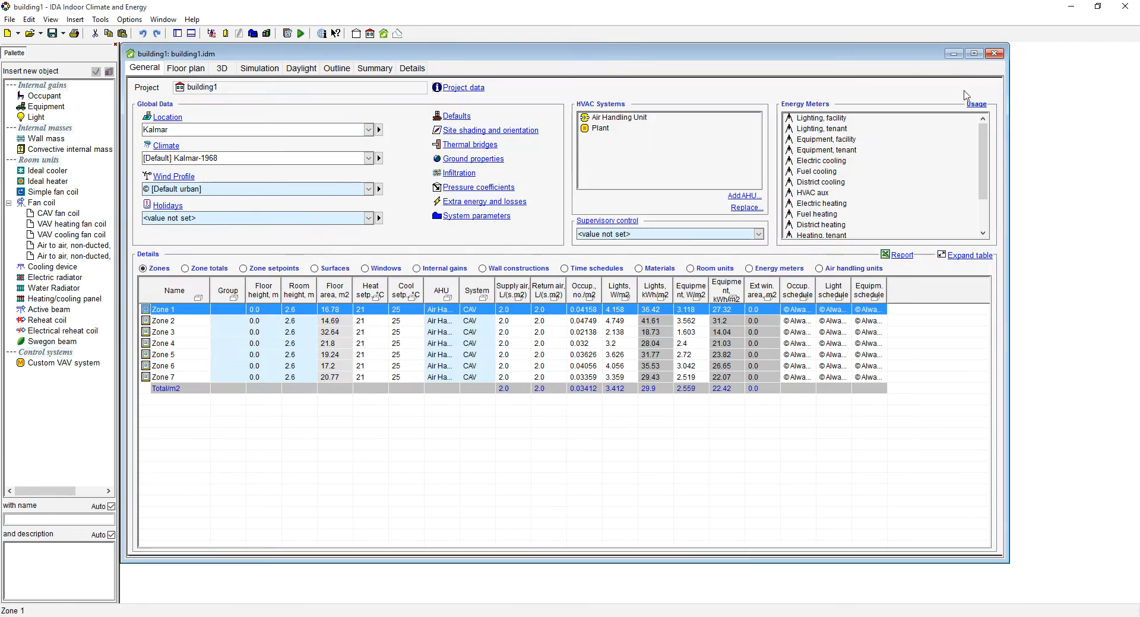
# Rename Zone 1 in the zone table as "Bedroom 1".
pyautogui.rightClick(172, 311)
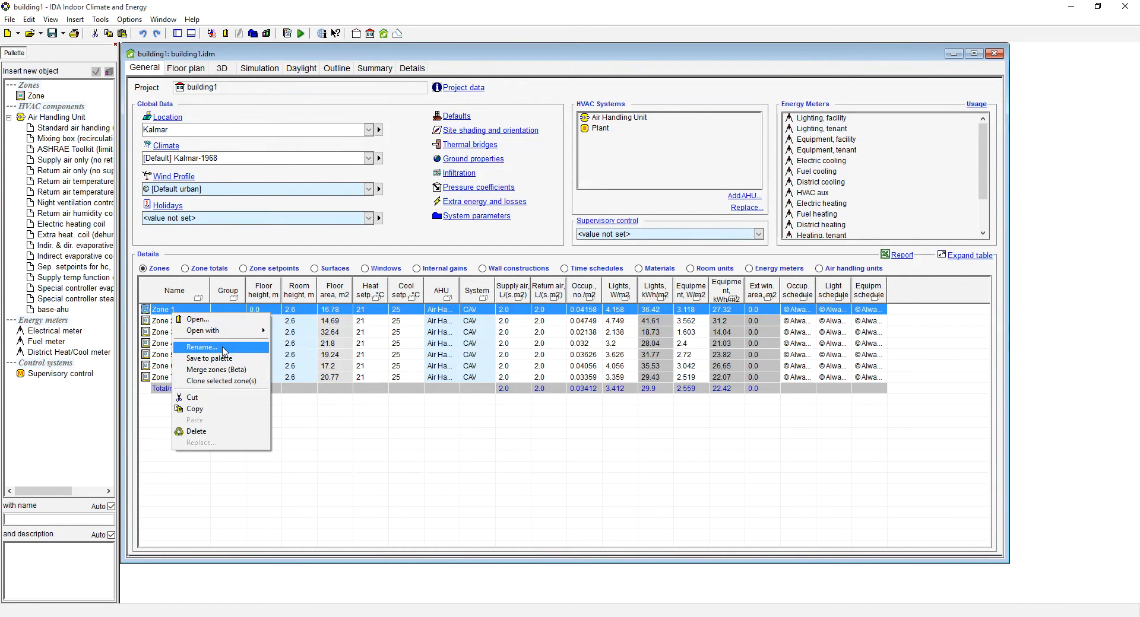
pyautogui.click(201, 347)
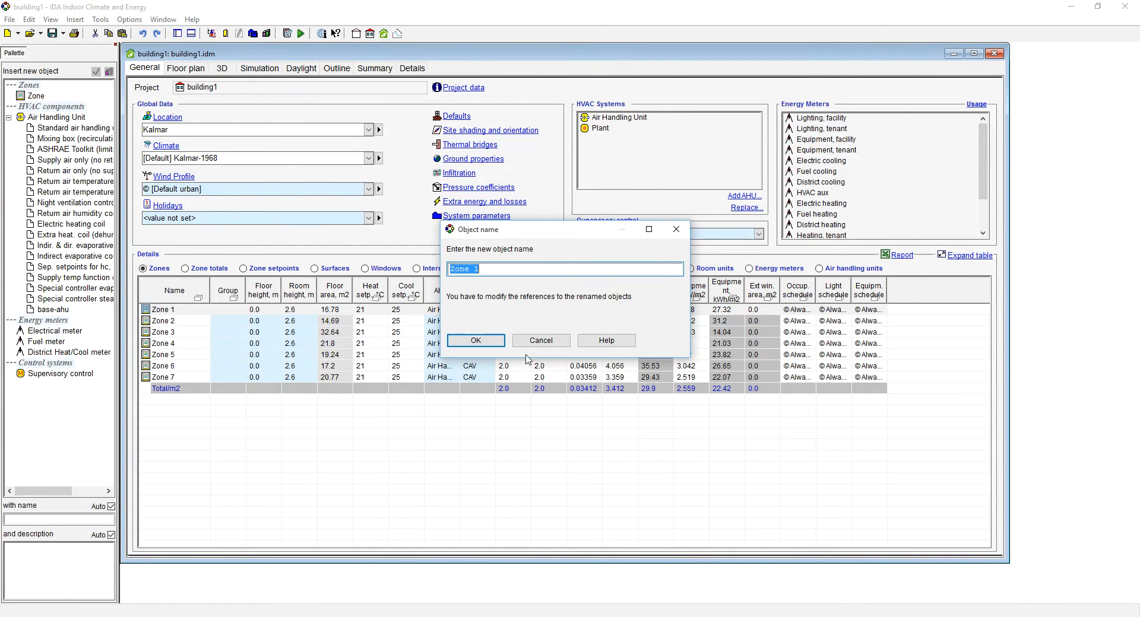
pyautogui.press('BackSpace')
pyautogui.write('Bedroom 1')
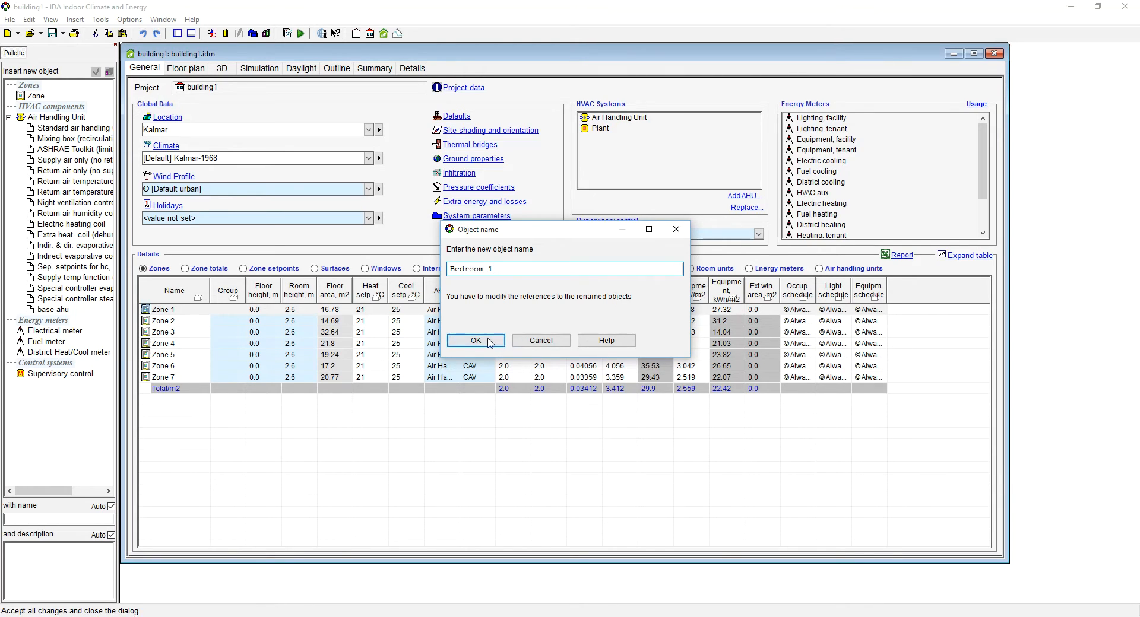
pyautogui.click(489, 340)
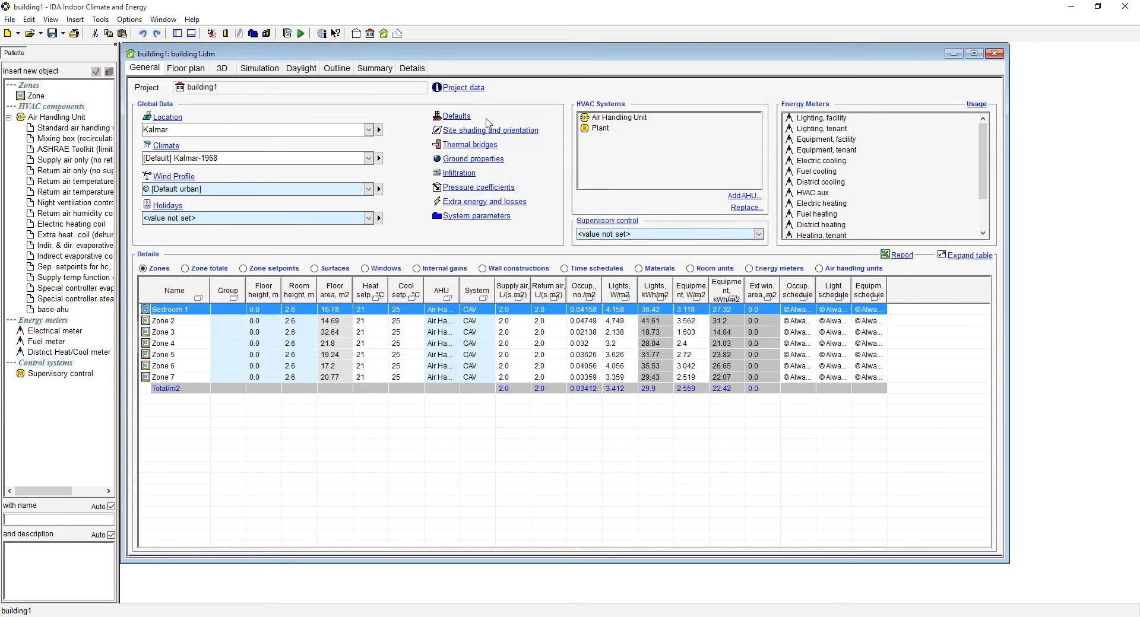
# Check the room layout on the floor plan again and return to the general zone table.
pyautogui.click(185, 69)
pyautogui.click(158, 70)
pyautogui.click(185, 68)
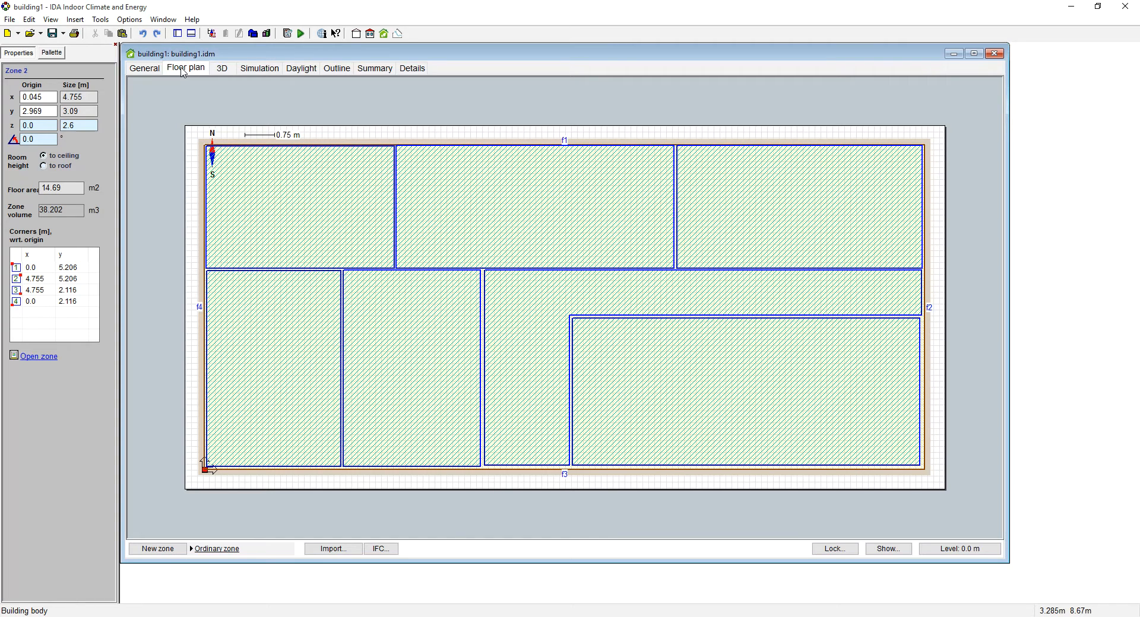
pyautogui.click(145, 68)
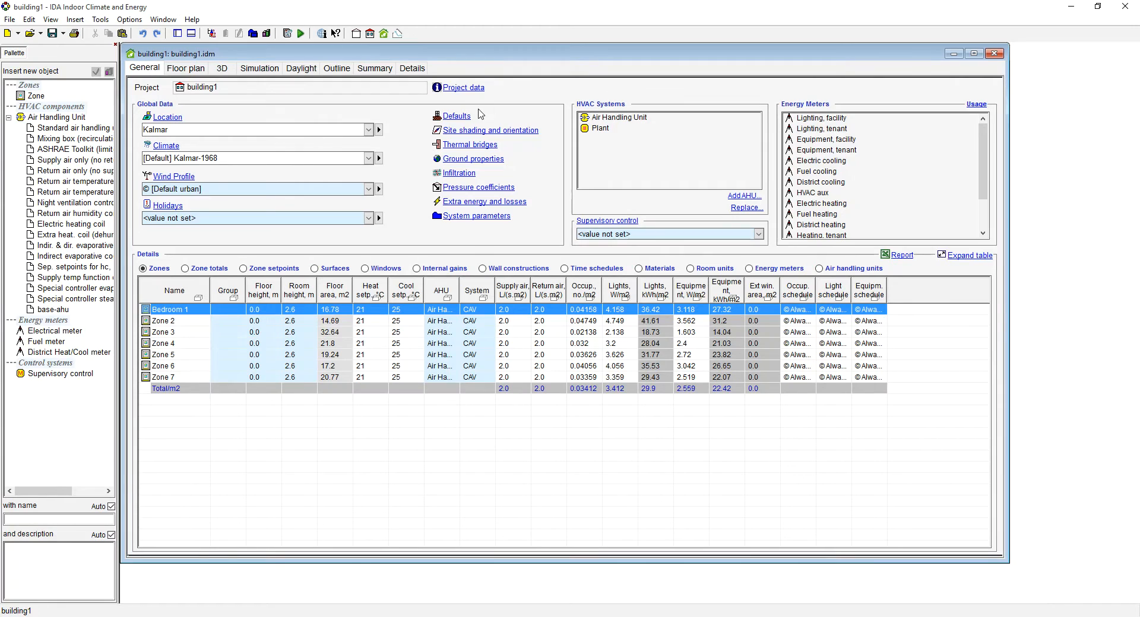